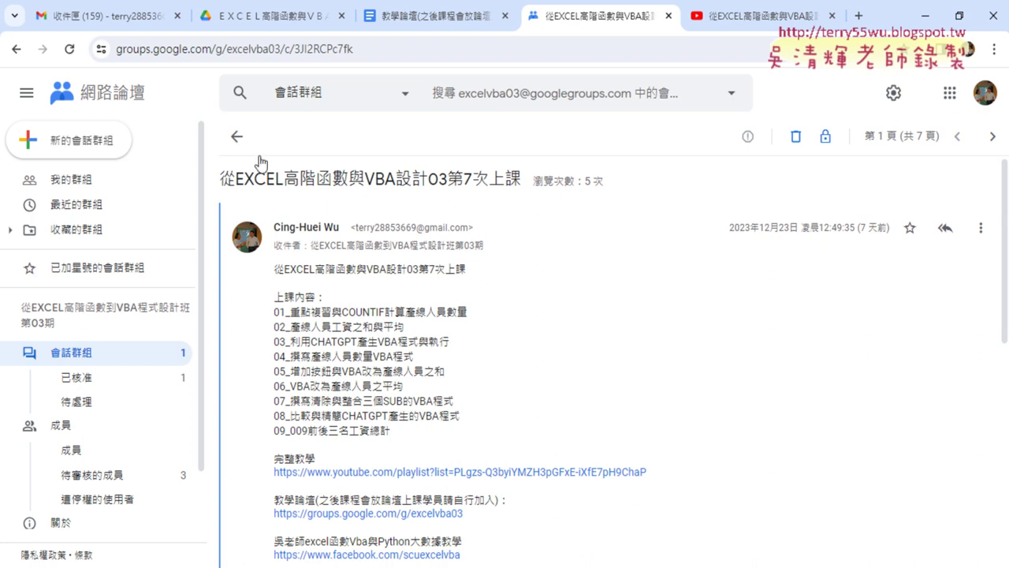
Leave the 第7次上課 post and return to the class group's list of seven posts
left_click(237, 137)
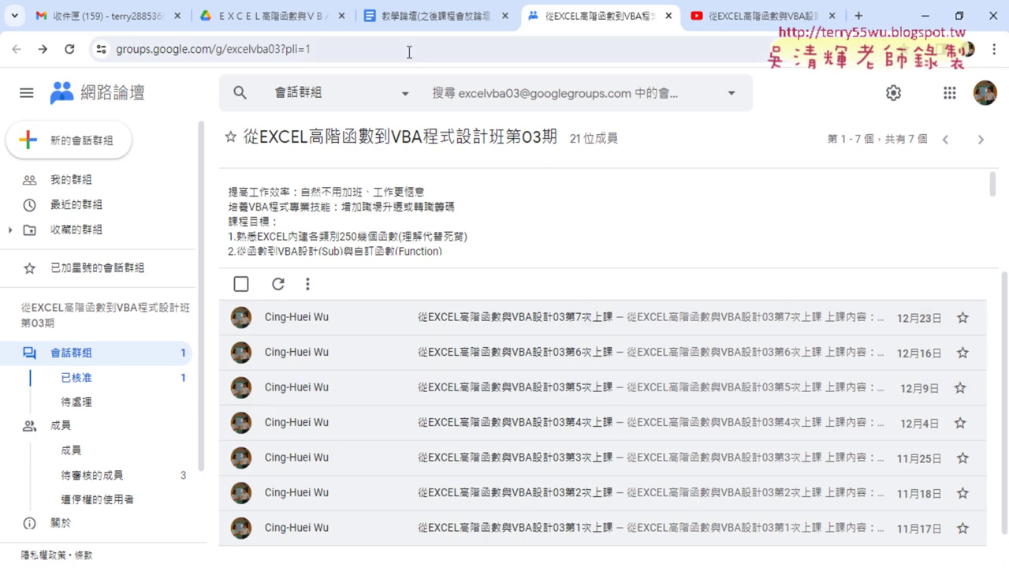
Open 007產線人員工資之和.docx from the Drive folder _雲端白板畫面 > 04_數學函數
left_click(256, 16)
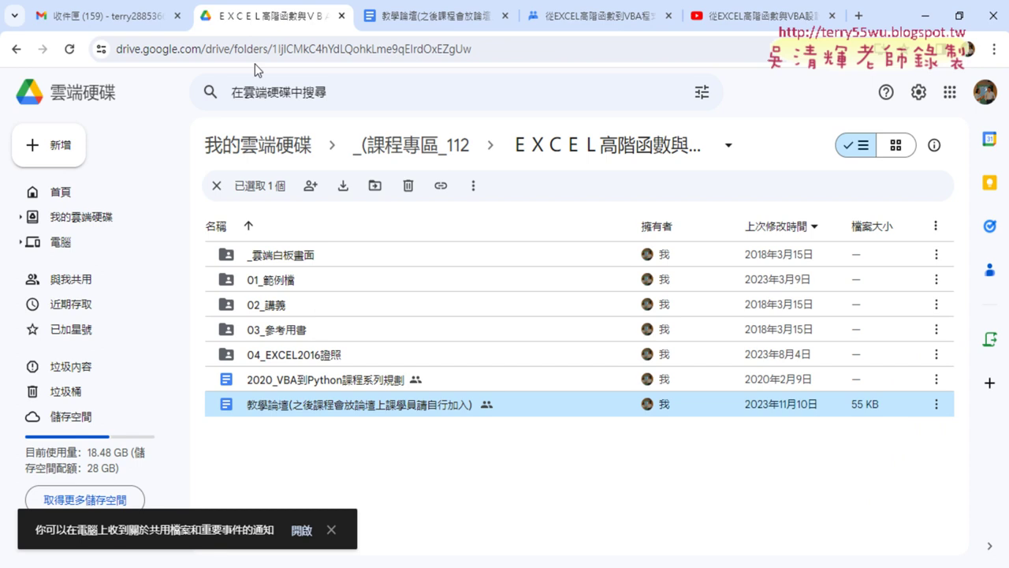
double_click(336, 260)
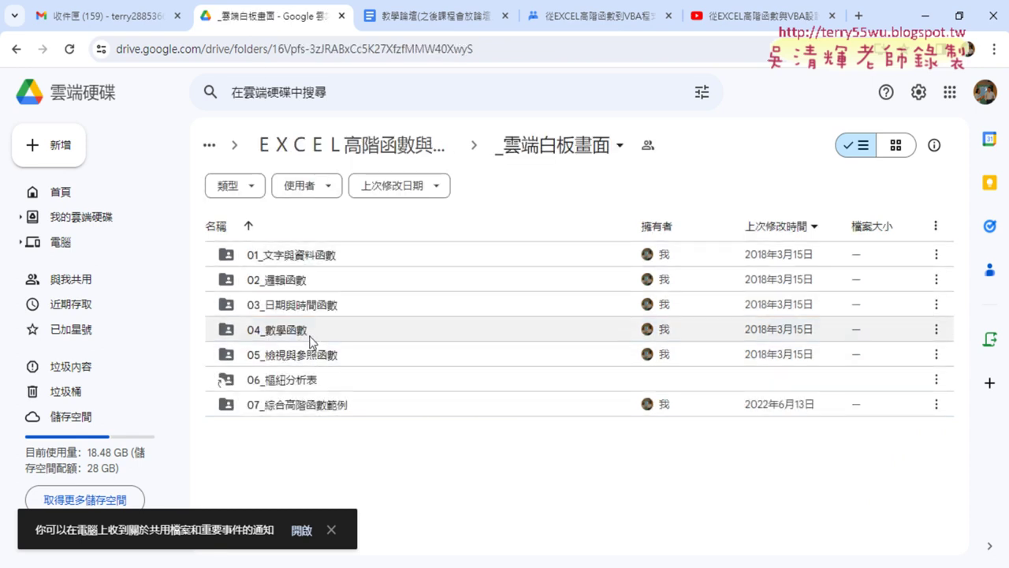
double_click(313, 331)
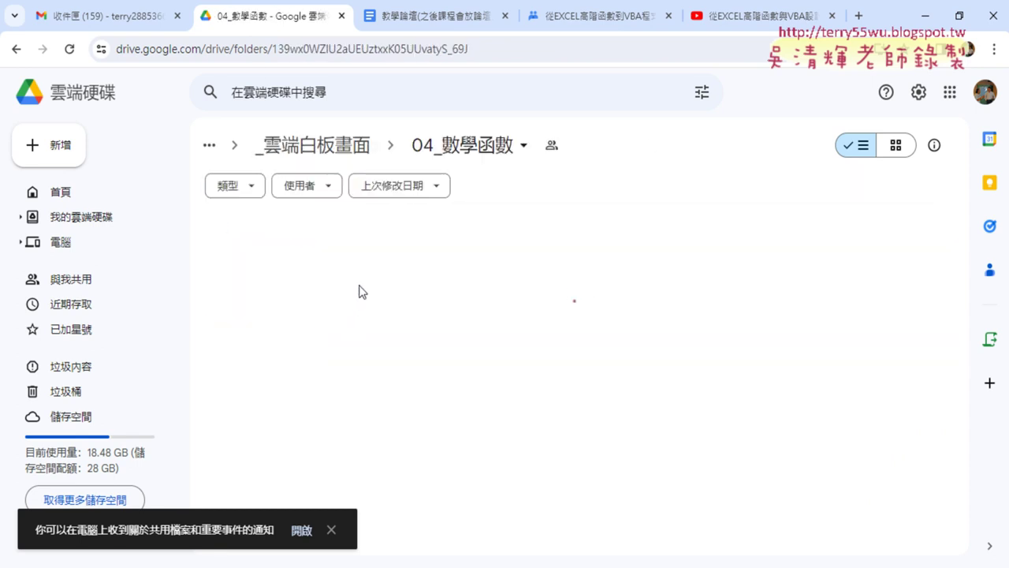
left_click(328, 531)
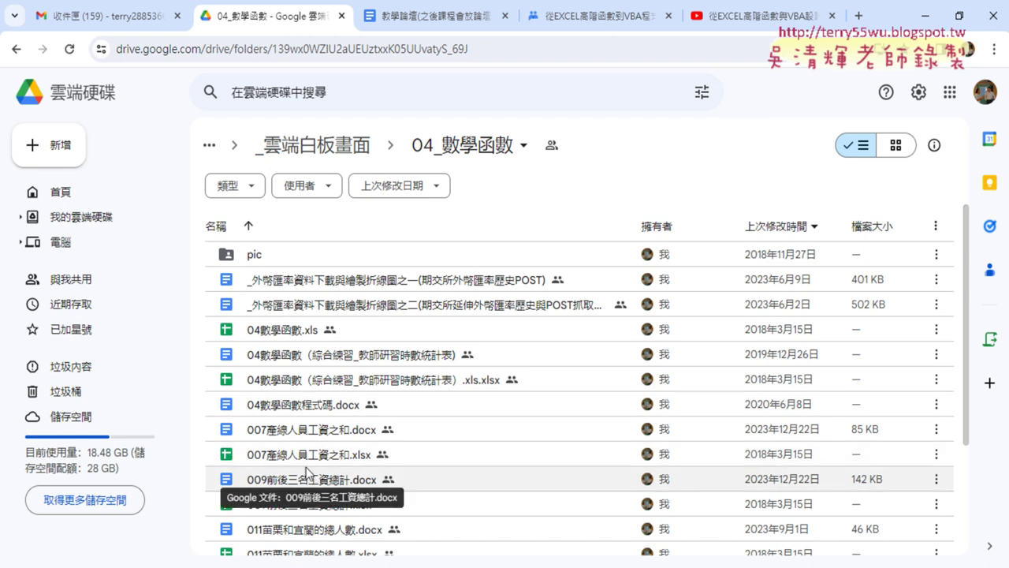
left_click(307, 432)
double_click(308, 432)
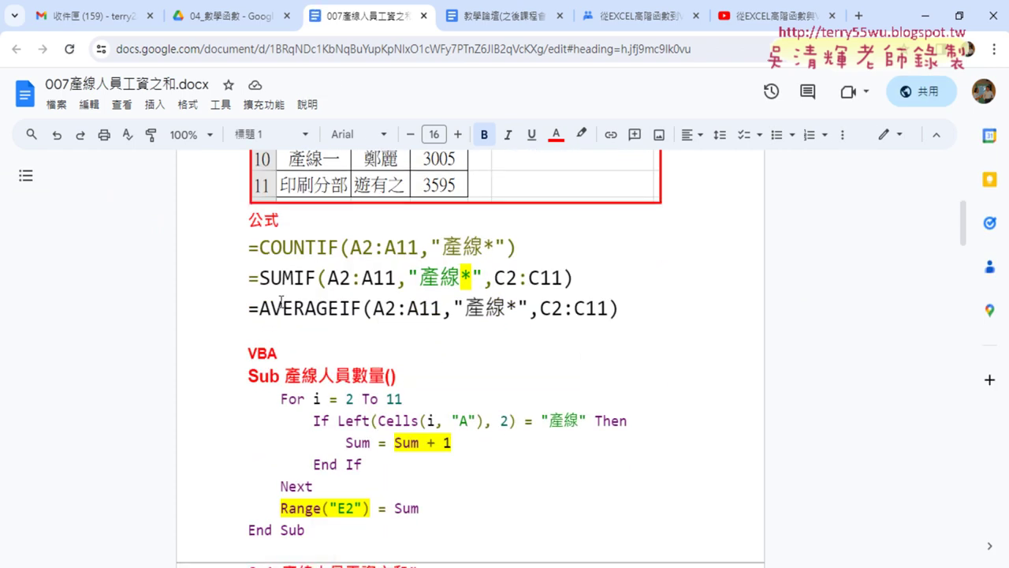
left_click_drag(250, 250, 531, 262)
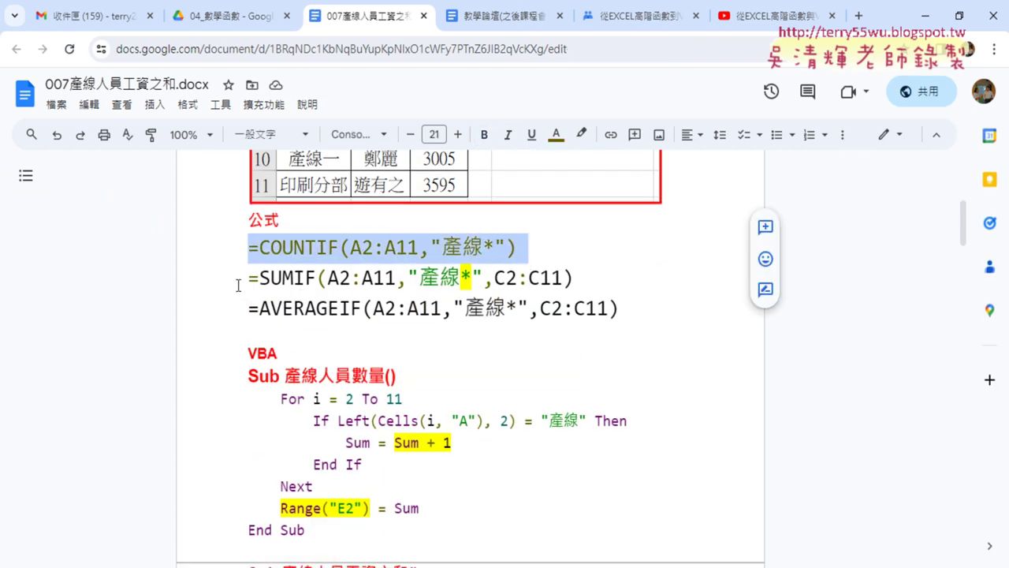
mouse_move(240, 282)
left_mouse_down()
mouse_move(341, 282)
mouse_move(319, 282)
left_mouse_up()
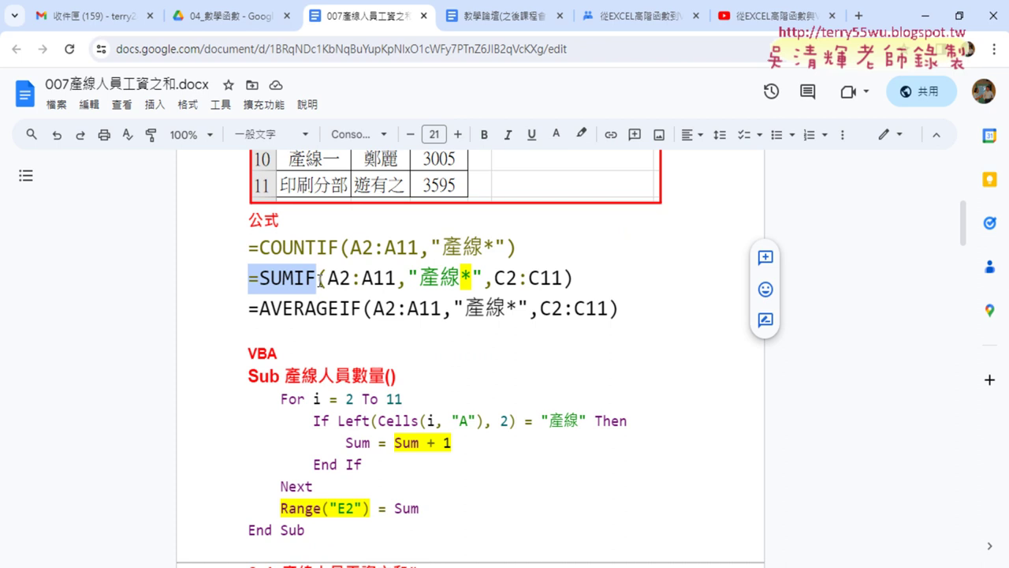
left_click_drag(247, 309, 362, 308)
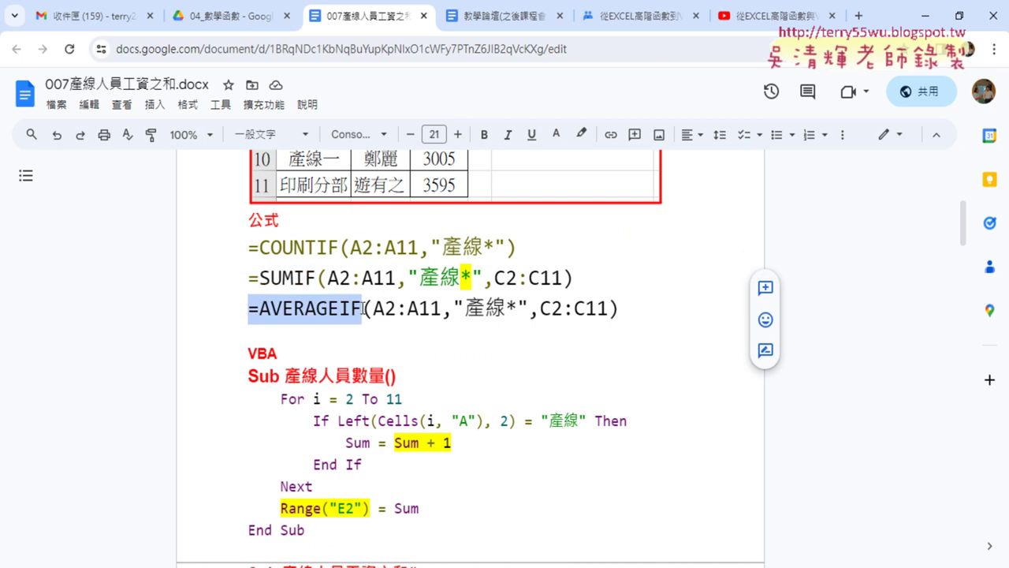
scroll(363, 308, "down", 1)
scroll(362, 308, "down", 1)
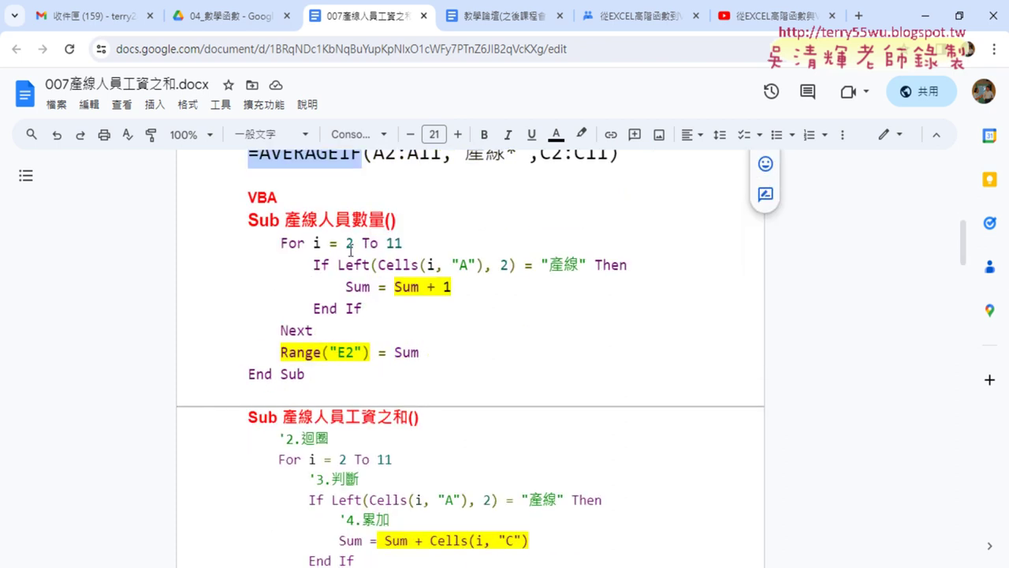
mouse_move(245, 223)
left_mouse_down()
mouse_move(423, 224)
mouse_move(440, 371)
left_mouse_up()
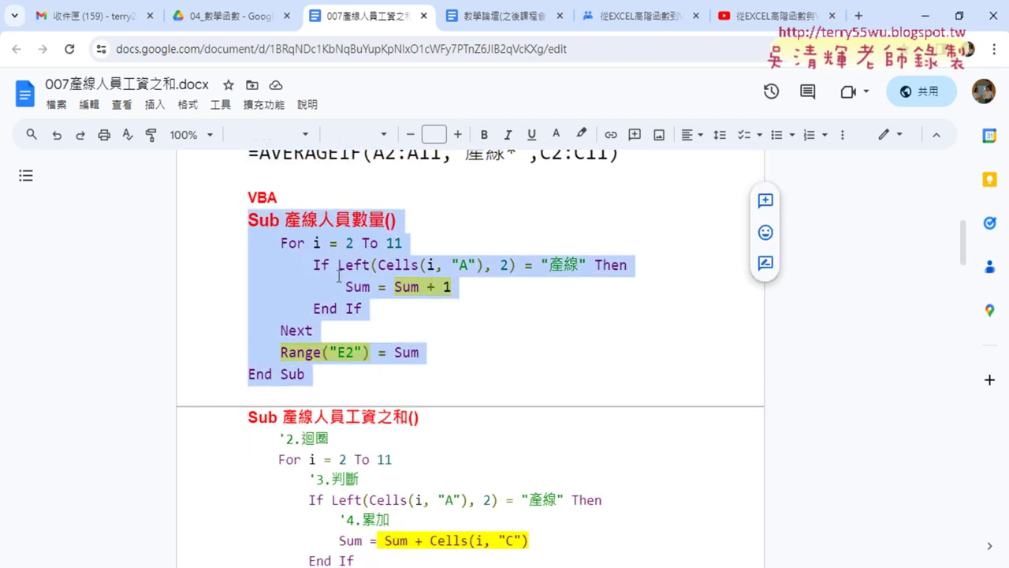
scroll(328, 331, "up", 1)
left_click(367, 298)
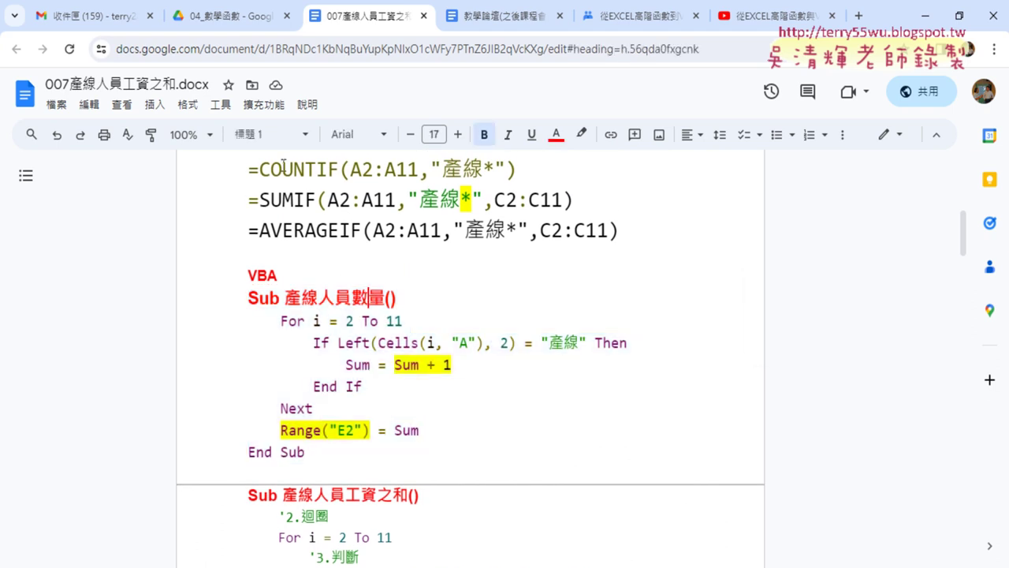
scroll(498, 371, "down", 2)
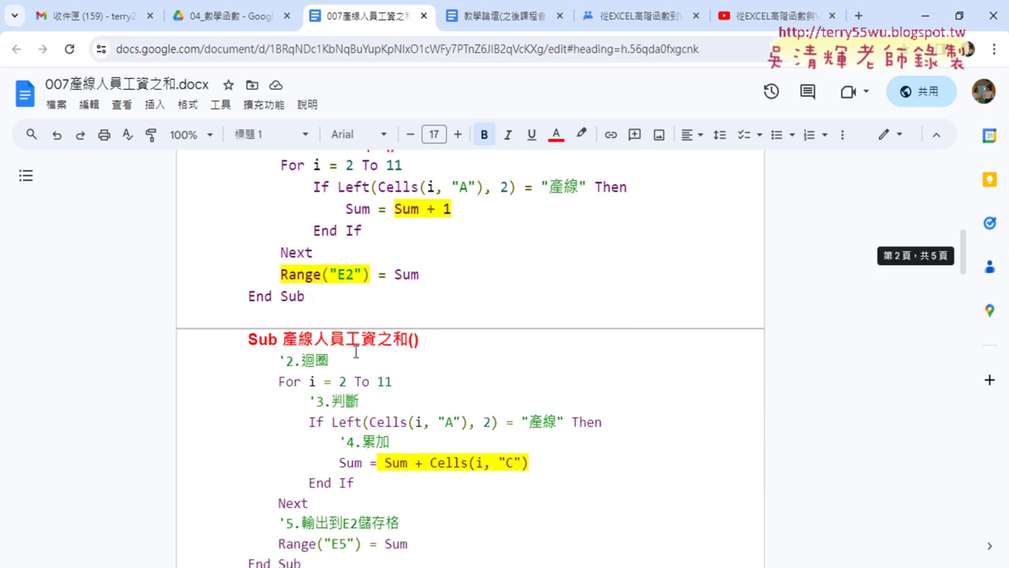
left_click(380, 339)
left_click_drag(377, 338, 408, 338)
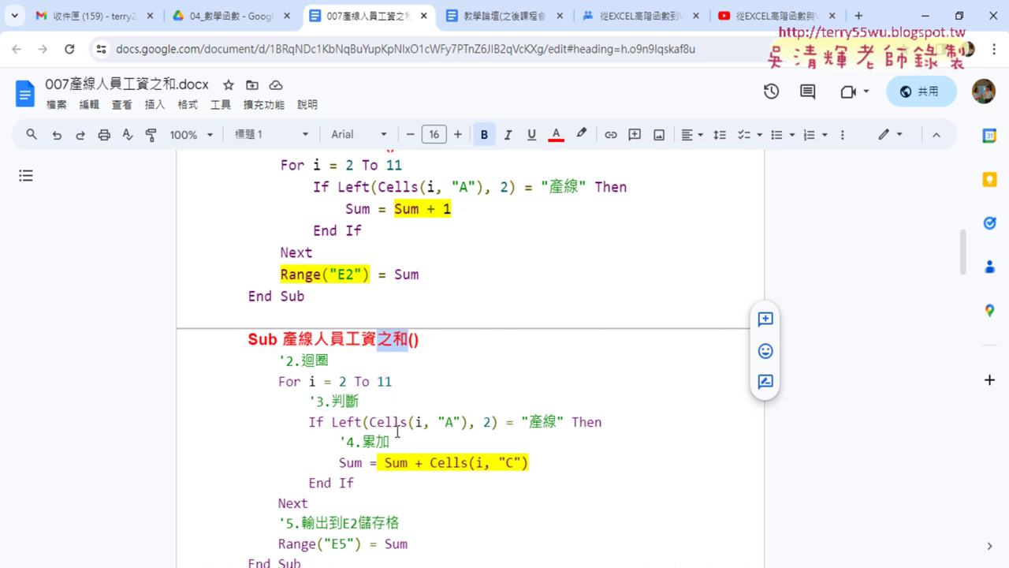
scroll(408, 338, "down", 3)
scroll(432, 378, "down", 2)
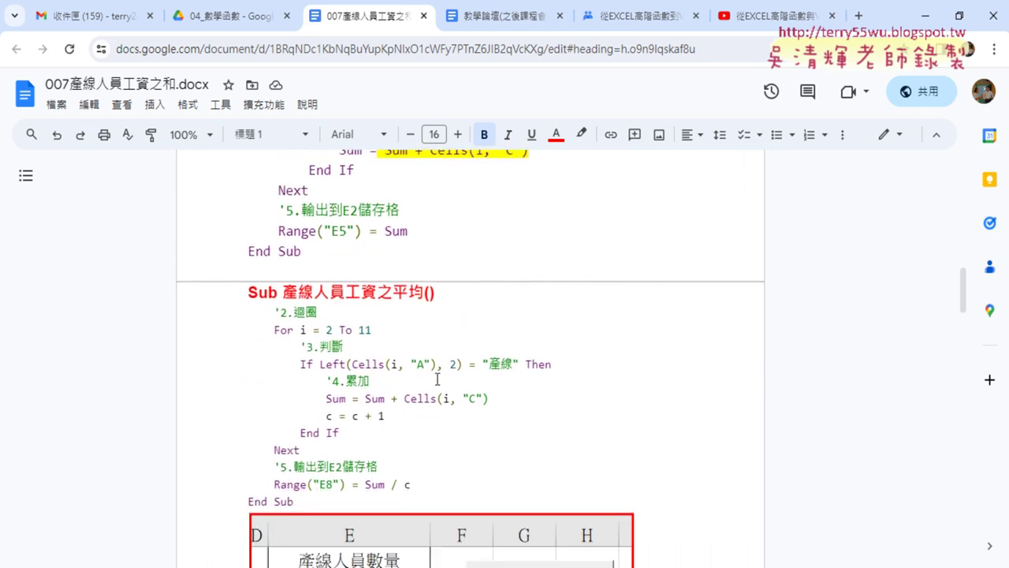
scroll(438, 377, "down", 3)
scroll(441, 375, "down", 3)
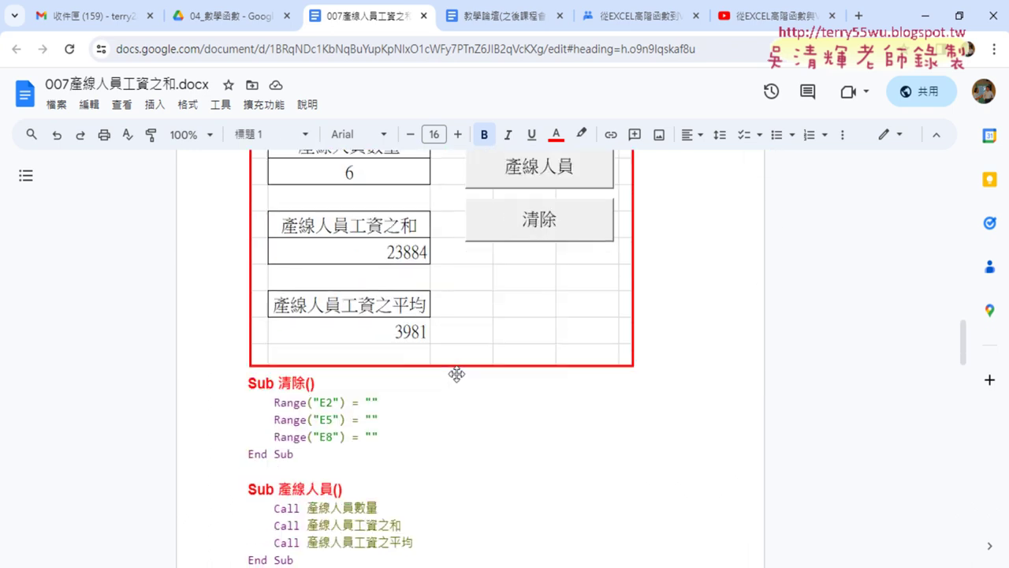
left_click_drag(248, 361, 350, 430)
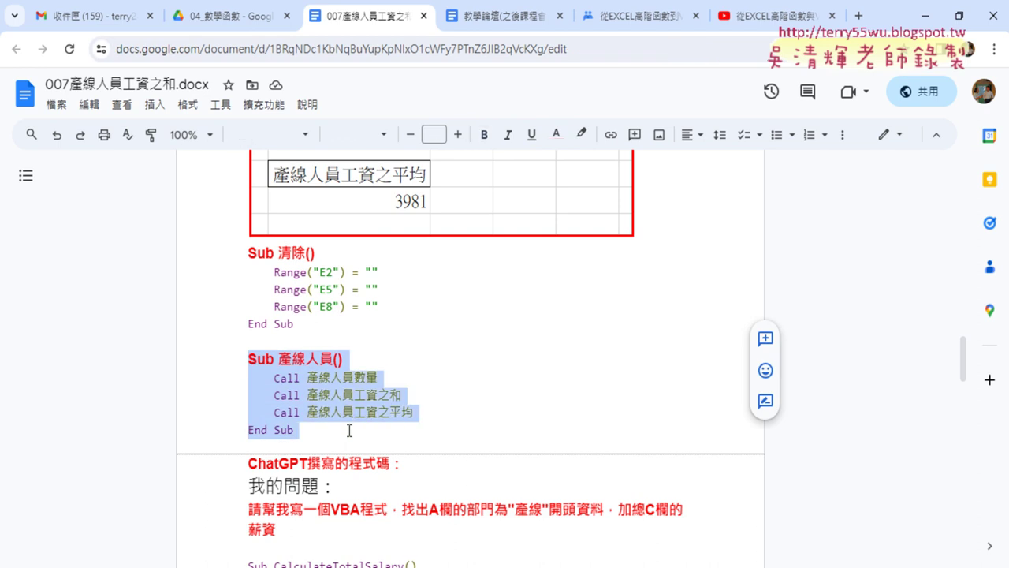
scroll(350, 430, "down", 3)
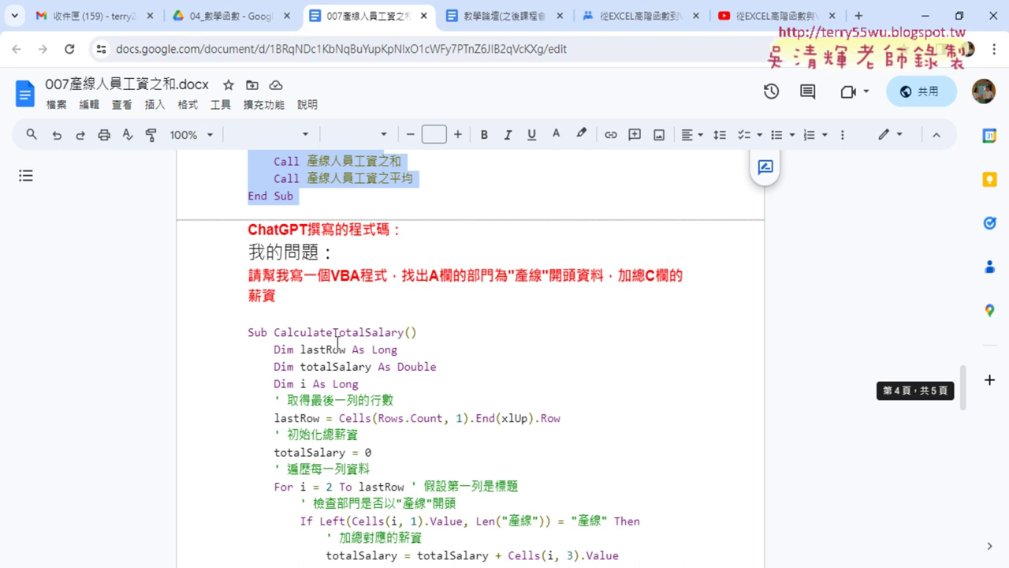
scroll(323, 307, "down", 1)
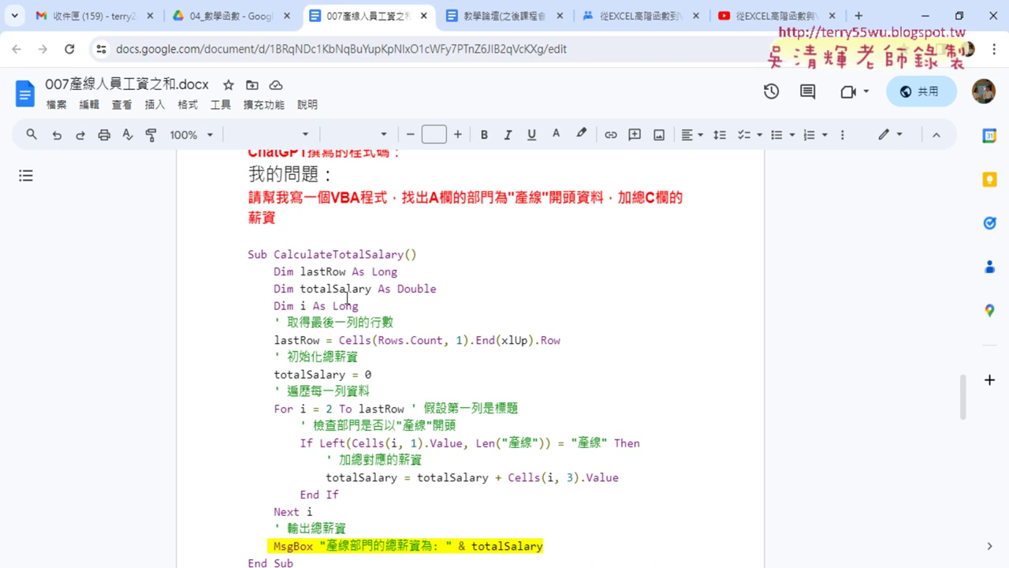
left_click_drag(369, 308, 236, 274)
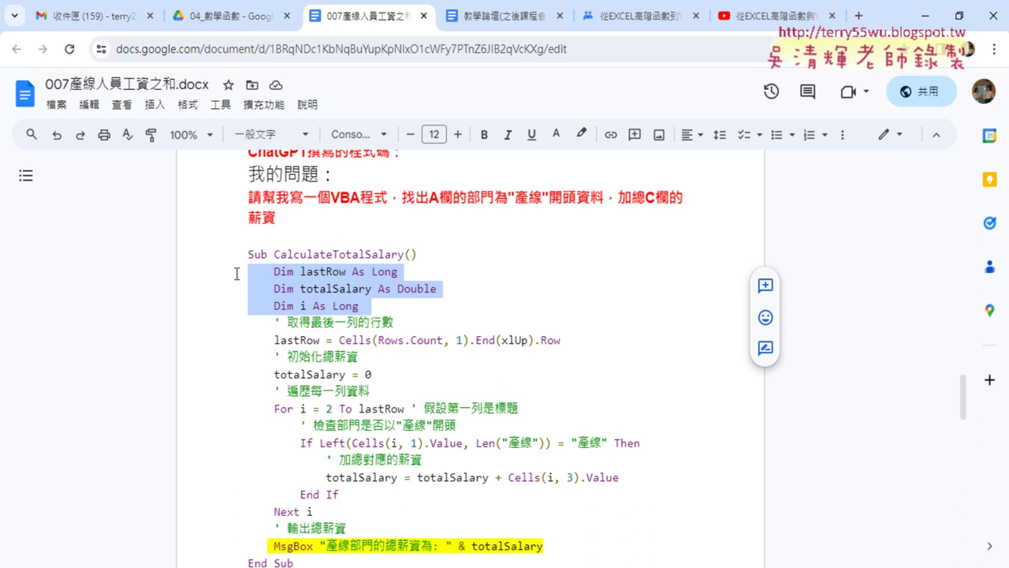
scroll(432, 416, "up", 2)
scroll(432, 415, "up", 3)
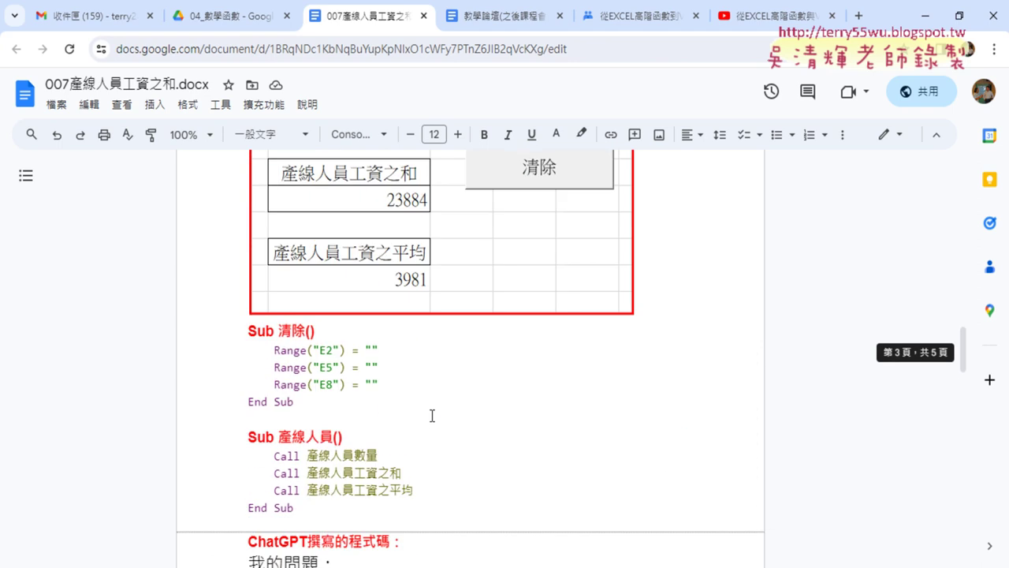
scroll(432, 415, "up", 2)
scroll(432, 415, "up", 3)
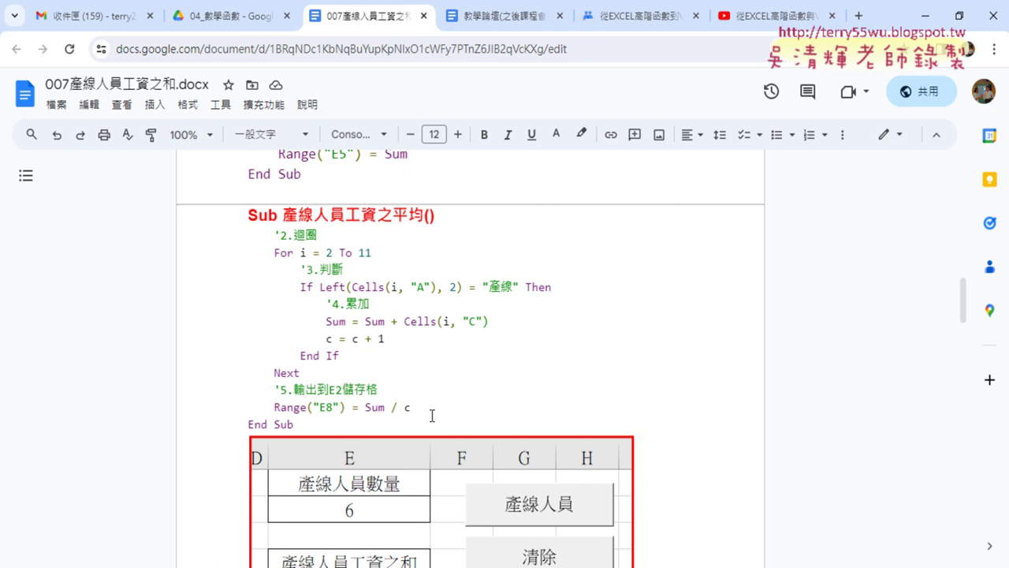
Open the class group's 第7次上課 post and briefly highlight its lesson list and playlist link
left_click(639, 24)
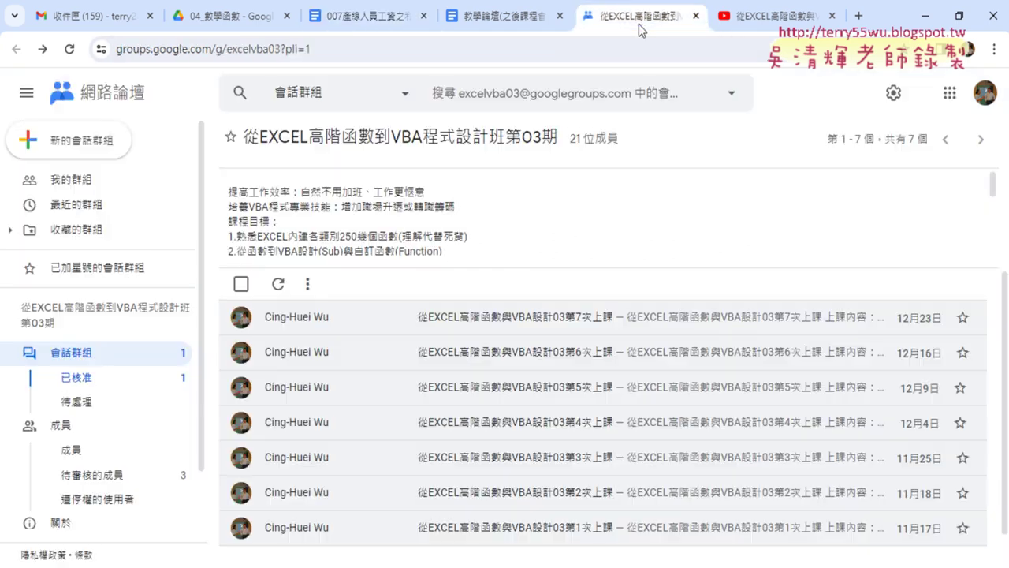
left_click(637, 319)
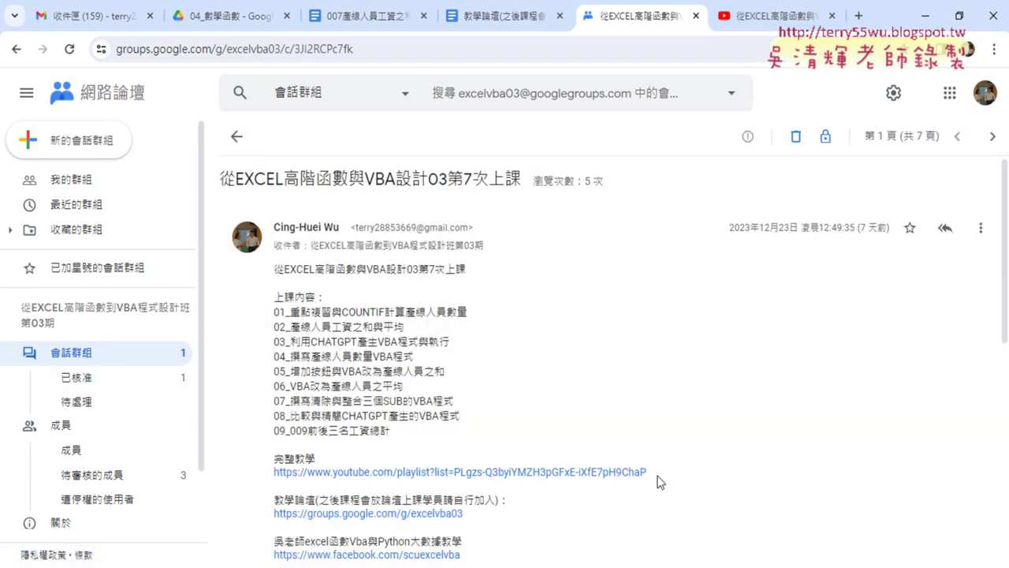
mouse_move(658, 477)
left_mouse_down()
mouse_move(285, 327)
mouse_move(274, 269)
left_mouse_up()
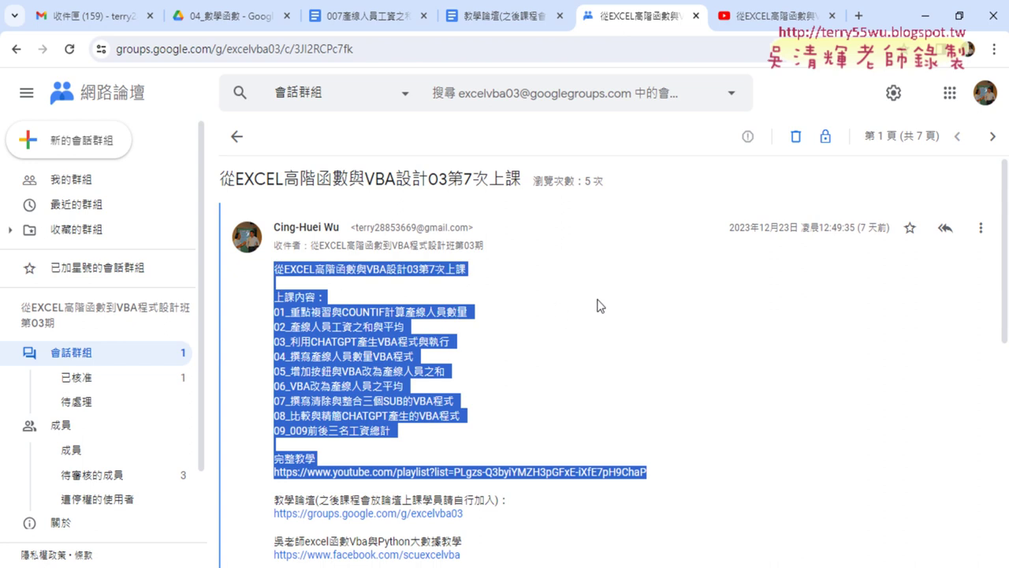
left_click(591, 339)
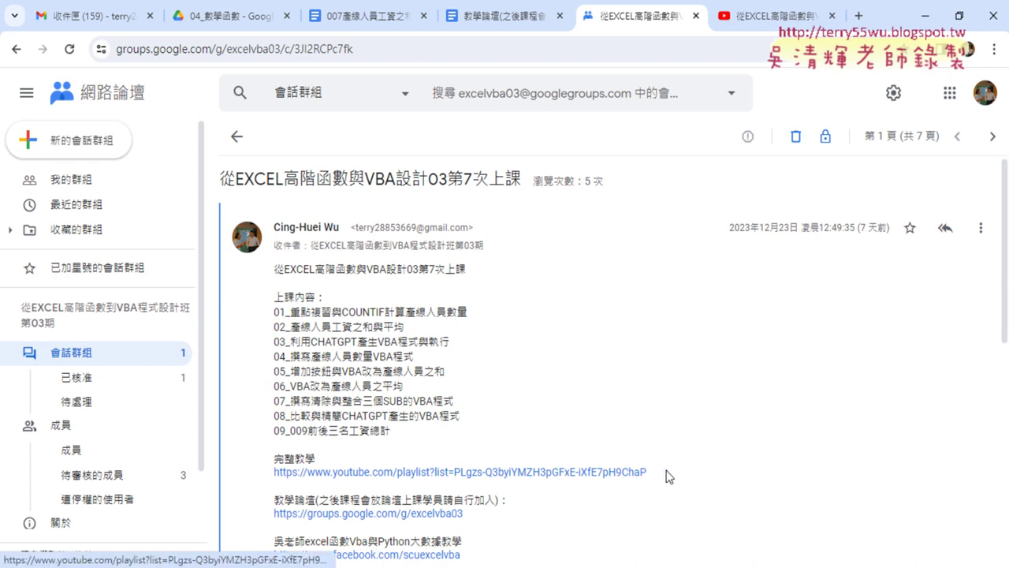
Highlight the 第7次上課 post from its header down to the full-lesson playlist link
left_click_drag(666, 476, 268, 229)
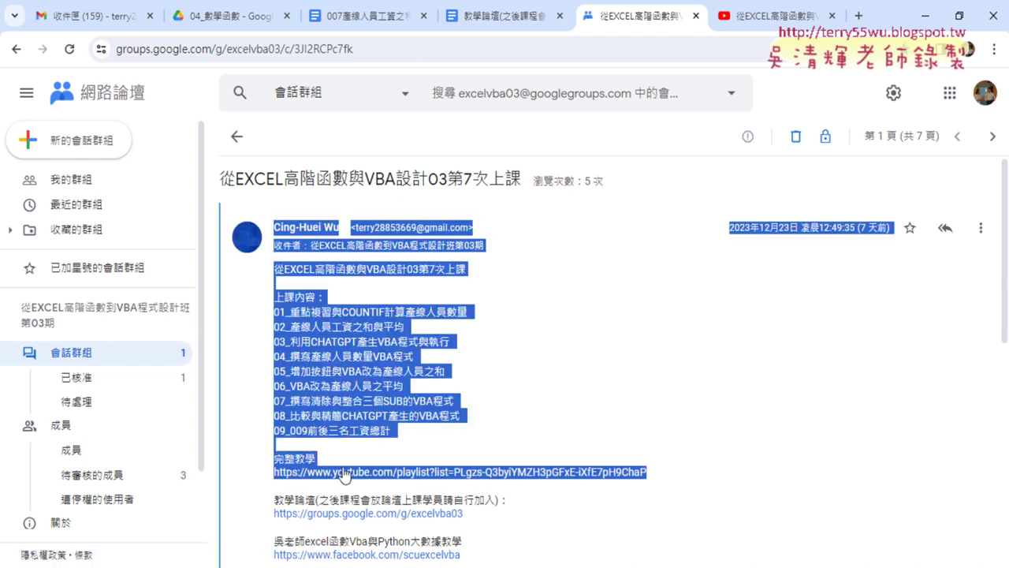
left_click(444, 474)
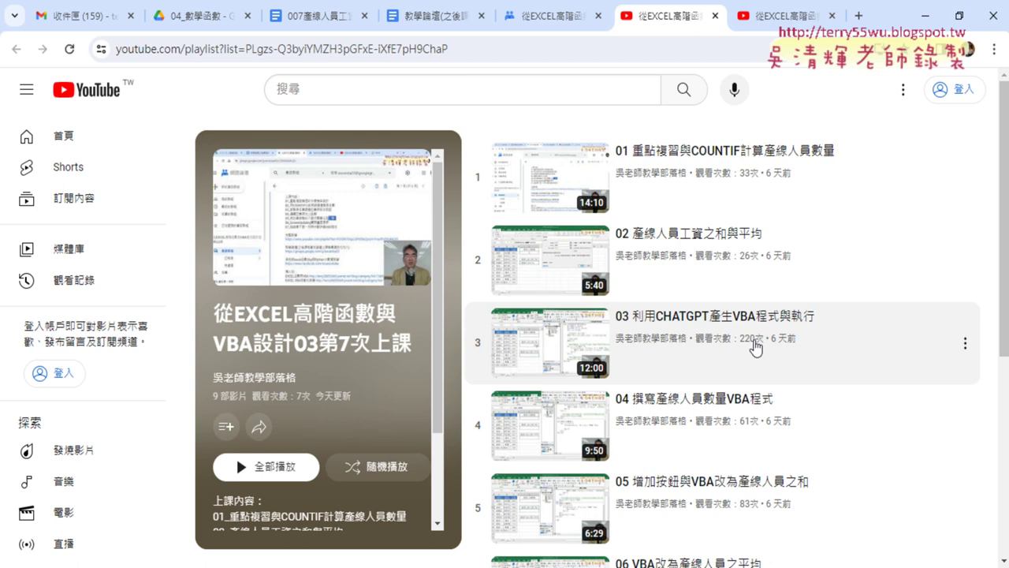
scroll(755, 347, "down", 2)
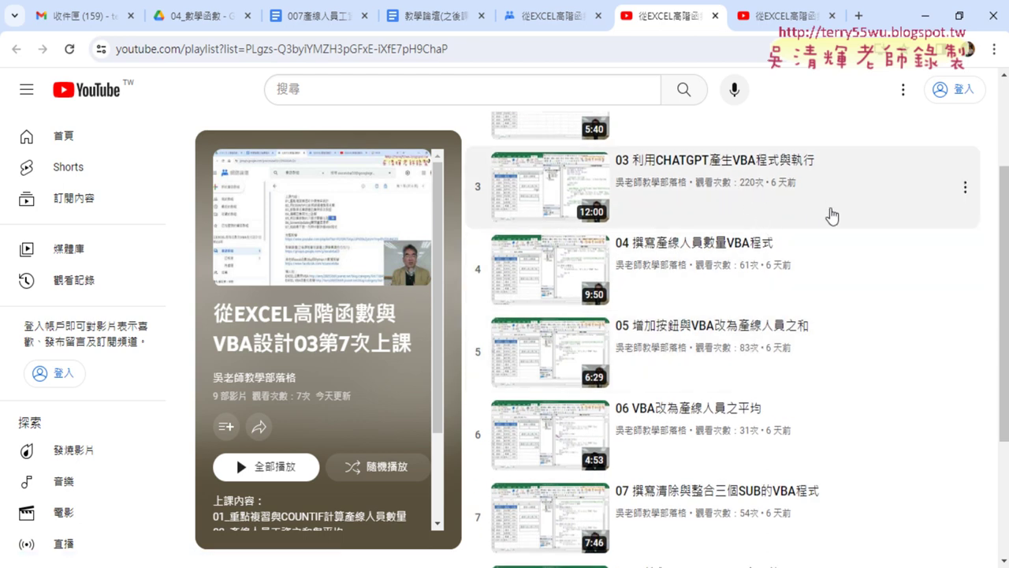
scroll(827, 215, "up", 2)
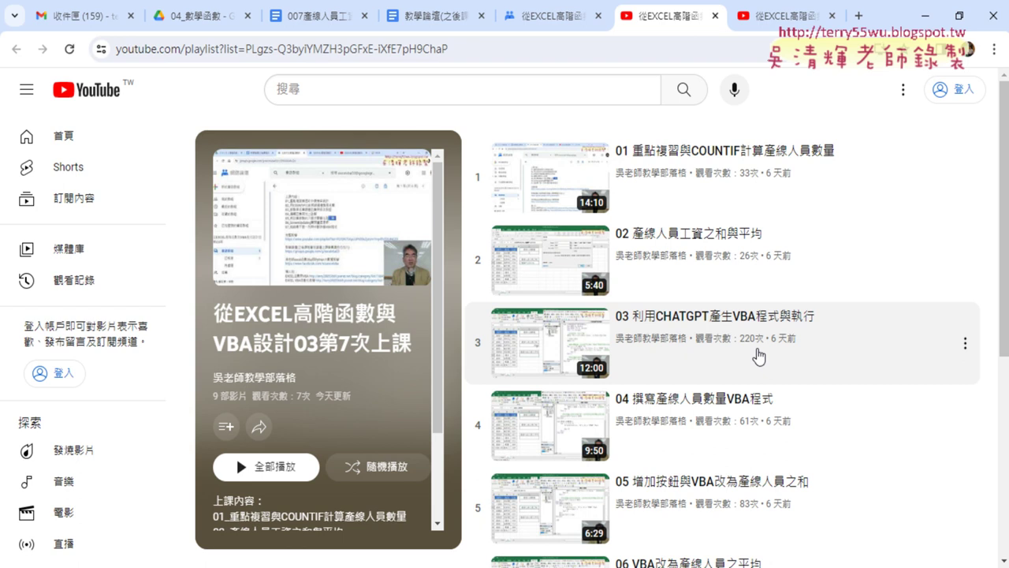
scroll(758, 356, "down", 3)
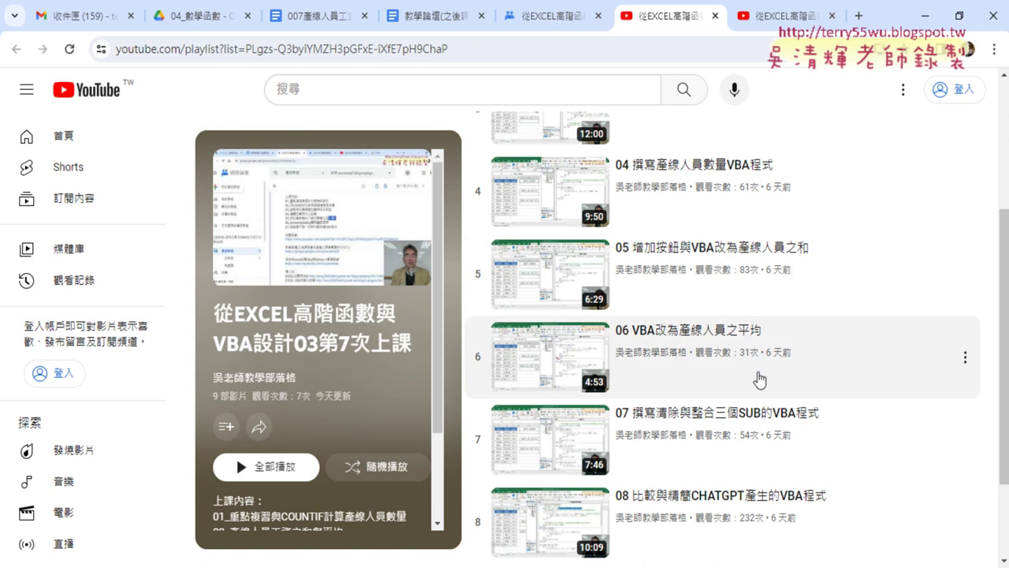
scroll(778, 412, "down", 2)
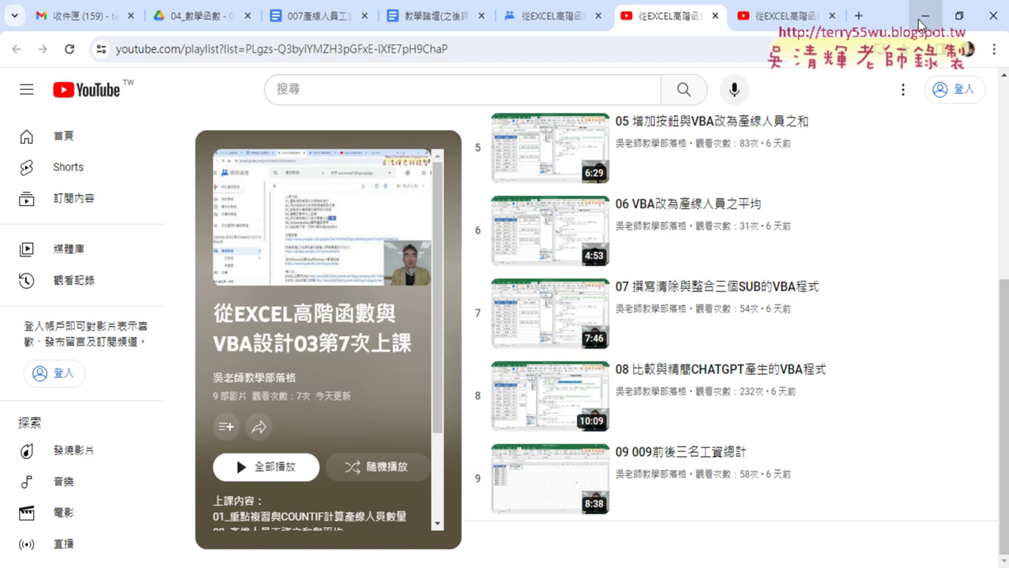
Bring the Excel worksheet forward and select D2 under the 苗栗和宜蘭的總人數 heading
left_click(920, 22)
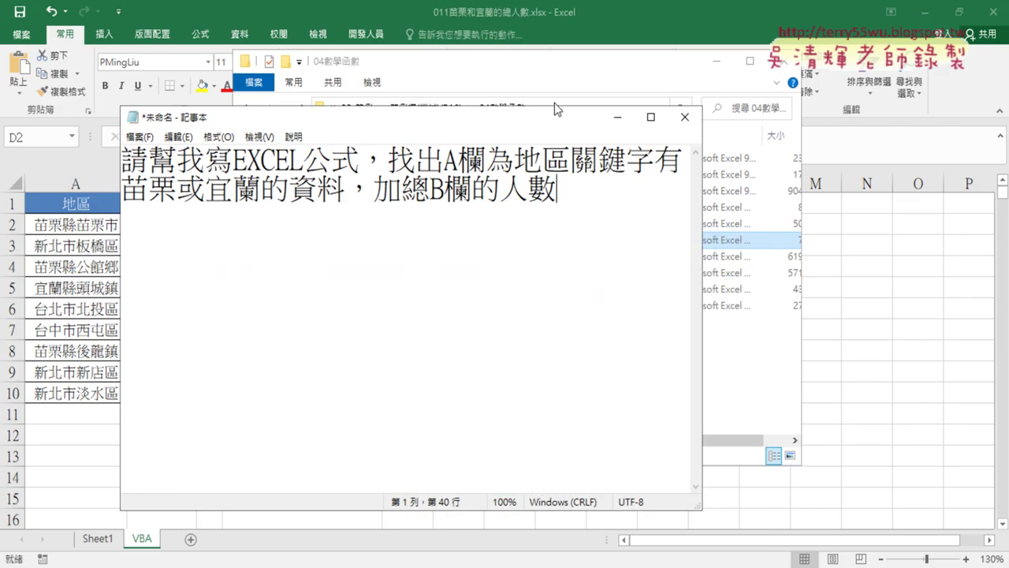
left_click(650, 8)
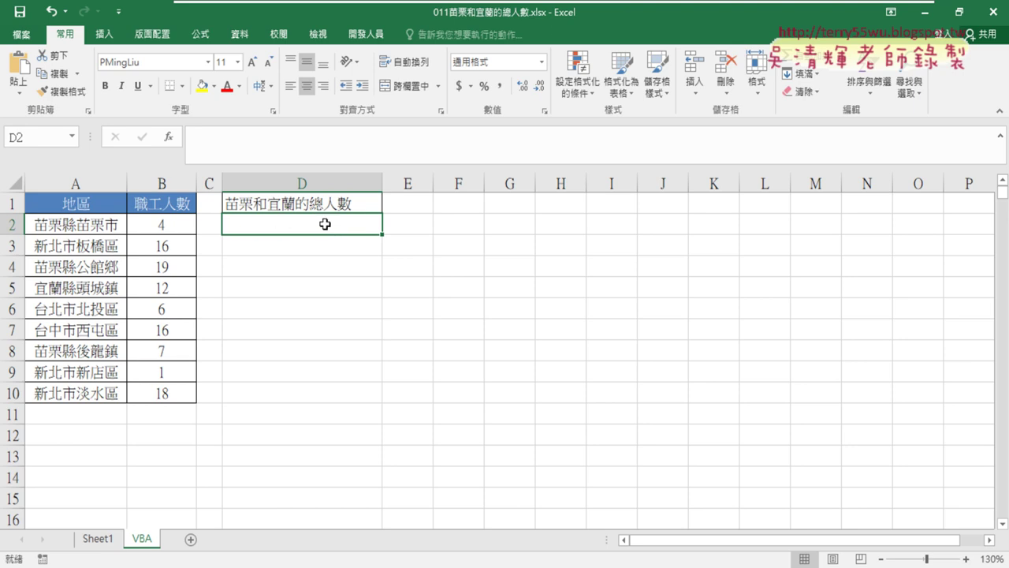
left_click(299, 138)
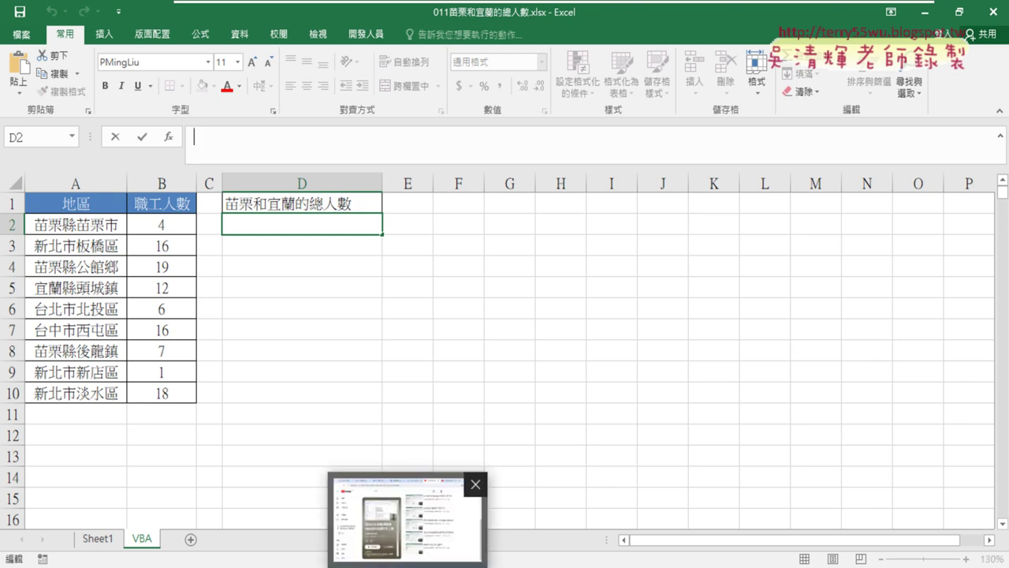
left_click(432, 526)
Search Google for GPT and open OpenAI's GPT-4 page, declining translation
left_click(756, 16)
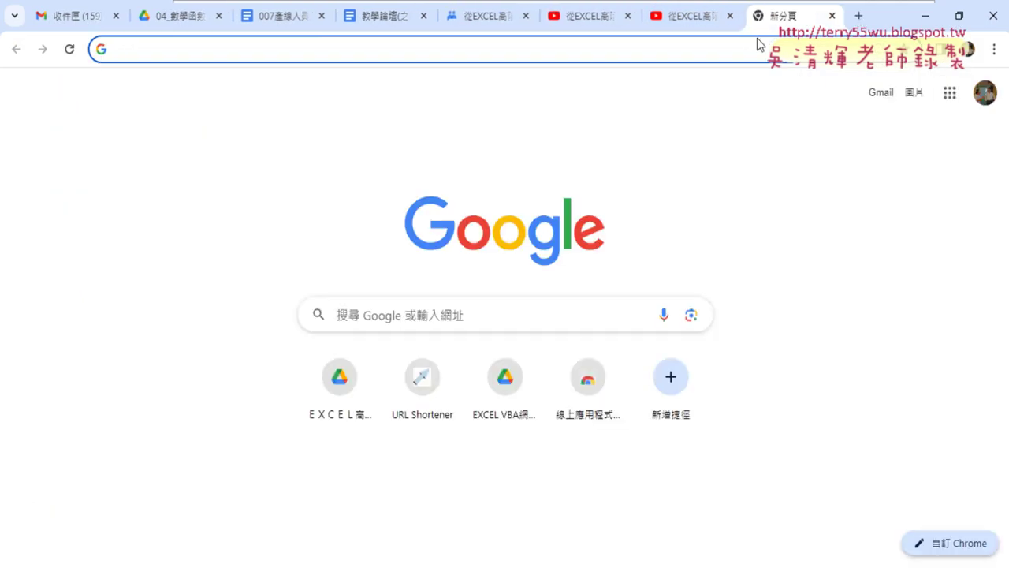
type("GP")
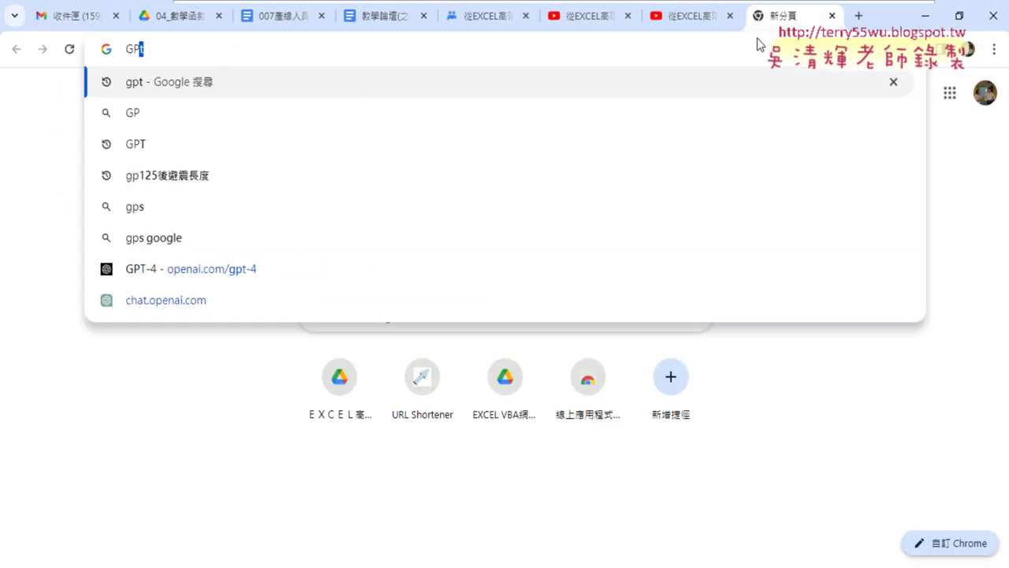
type("T")
key("Return")
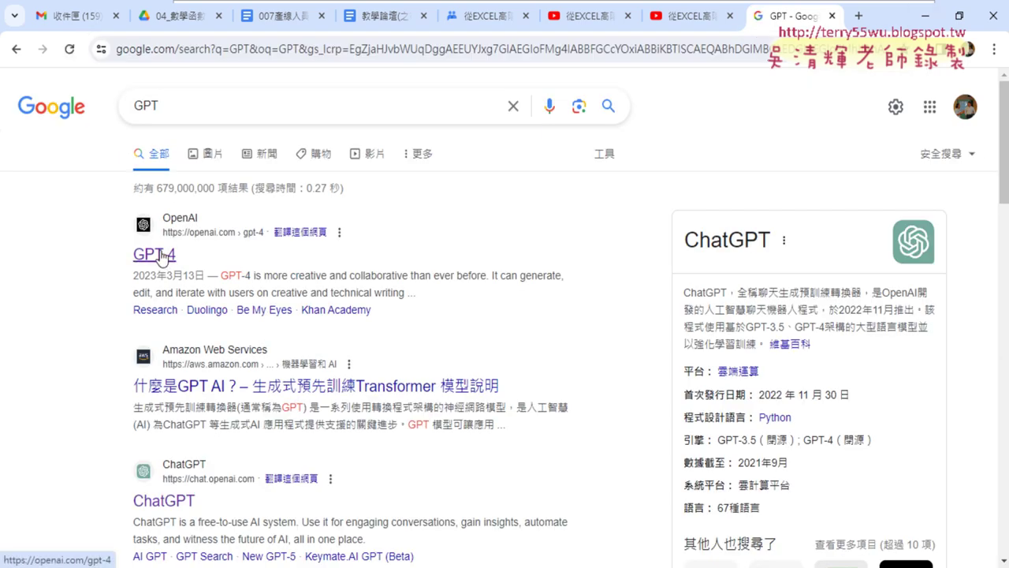
left_click(162, 256)
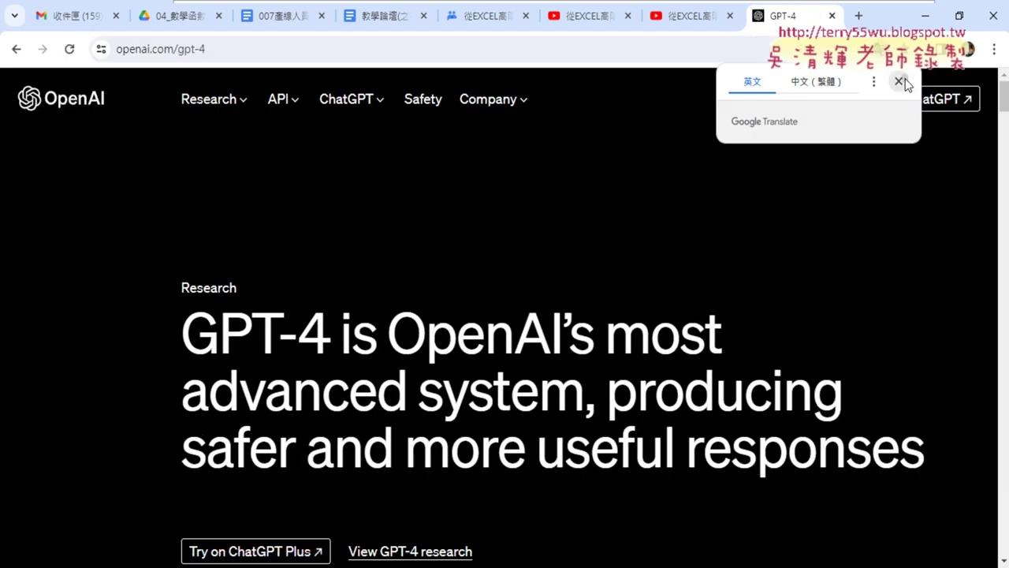
left_click(899, 82)
Log in to ChatGPT using the Continue with Google option
left_click(828, 100)
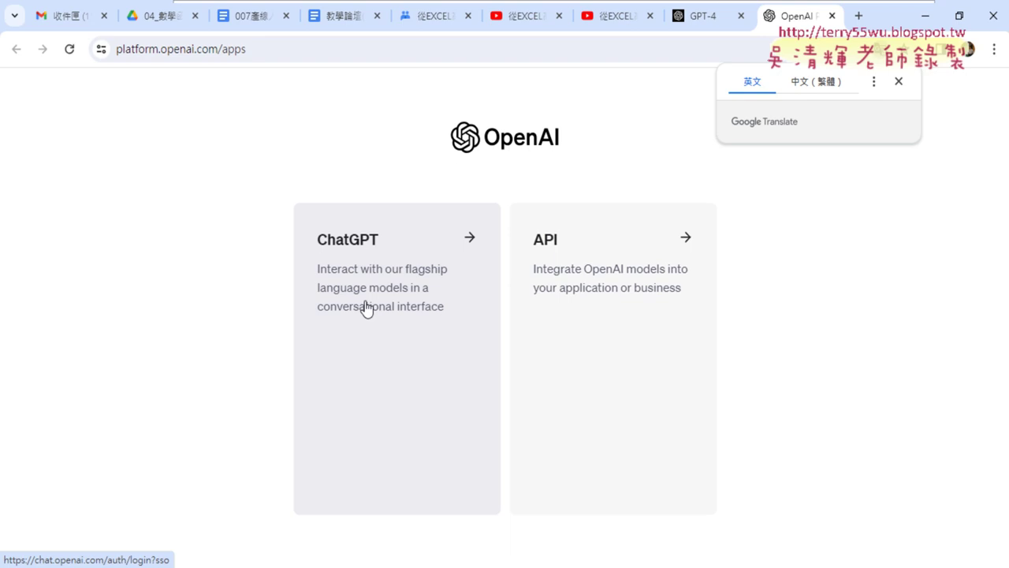
left_click(405, 254)
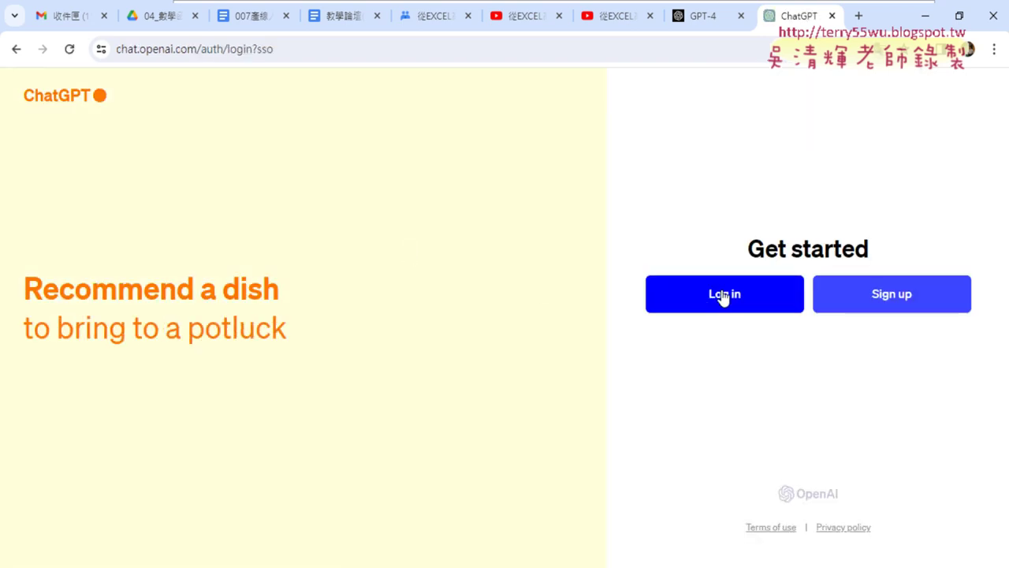
left_click(722, 298)
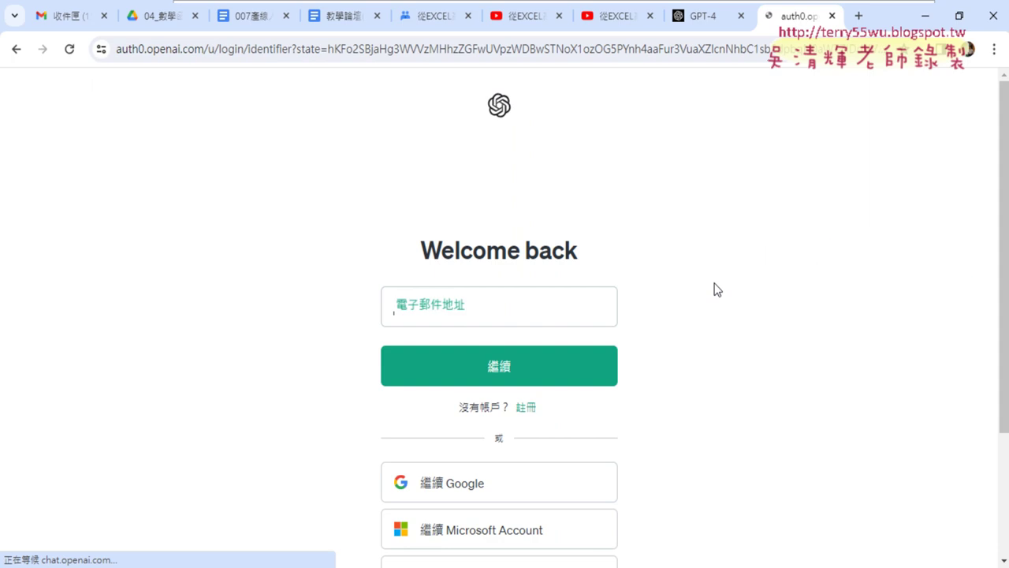
scroll(699, 358, "down", 3)
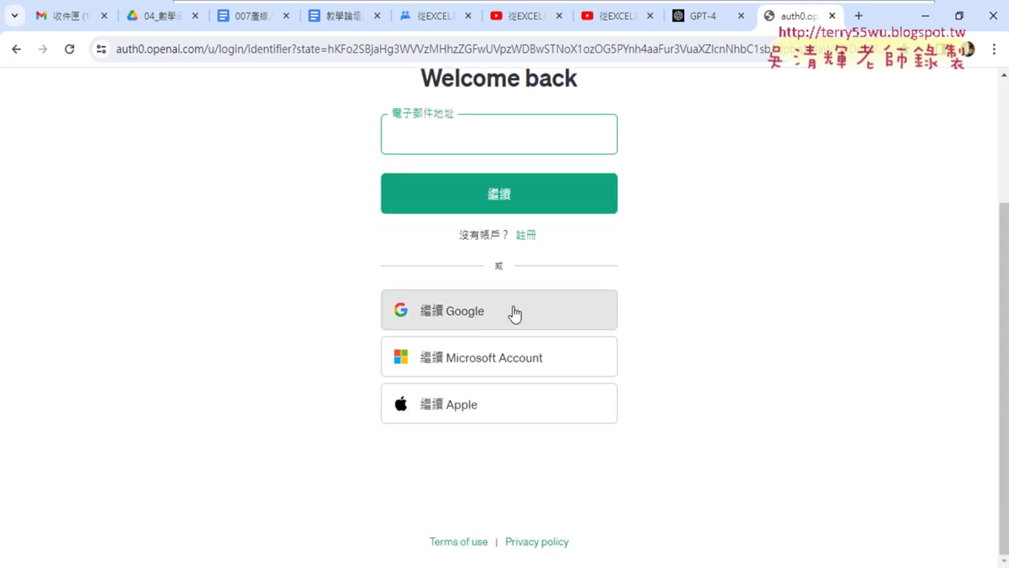
left_click(507, 312)
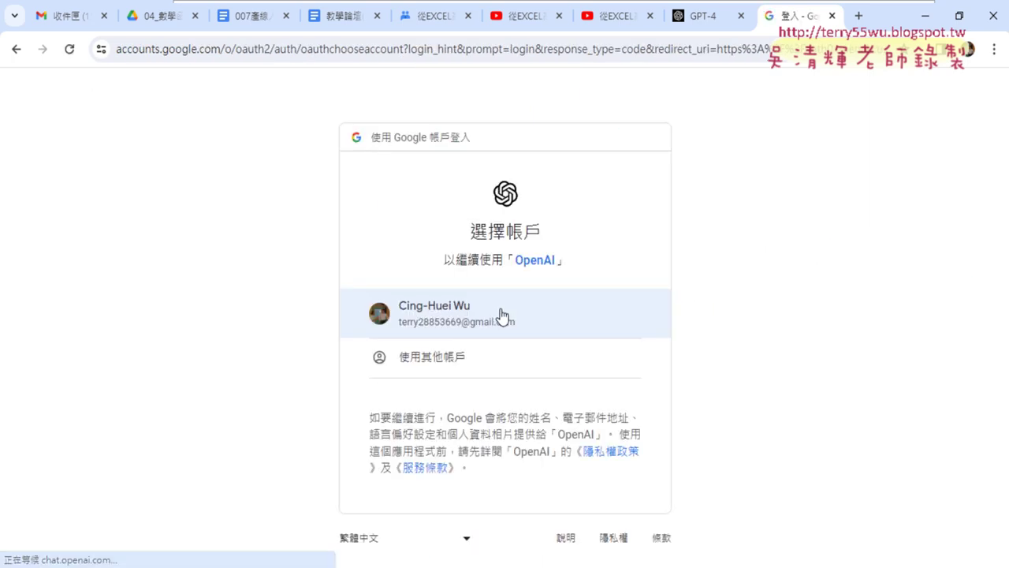
Choose the Google account, then review regions in column A and counts in column B before returning to D2
left_click(503, 314)
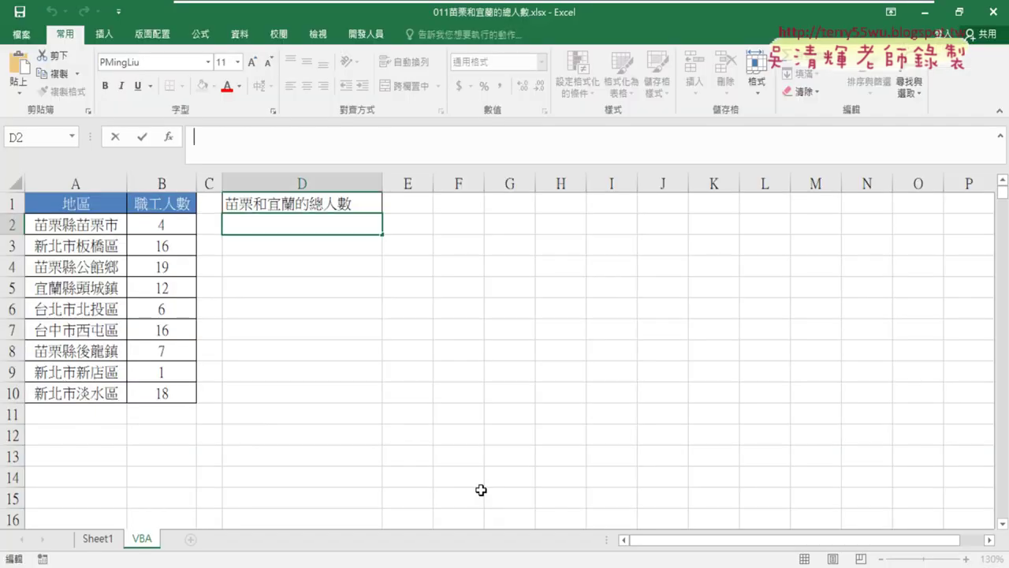
left_click(87, 183)
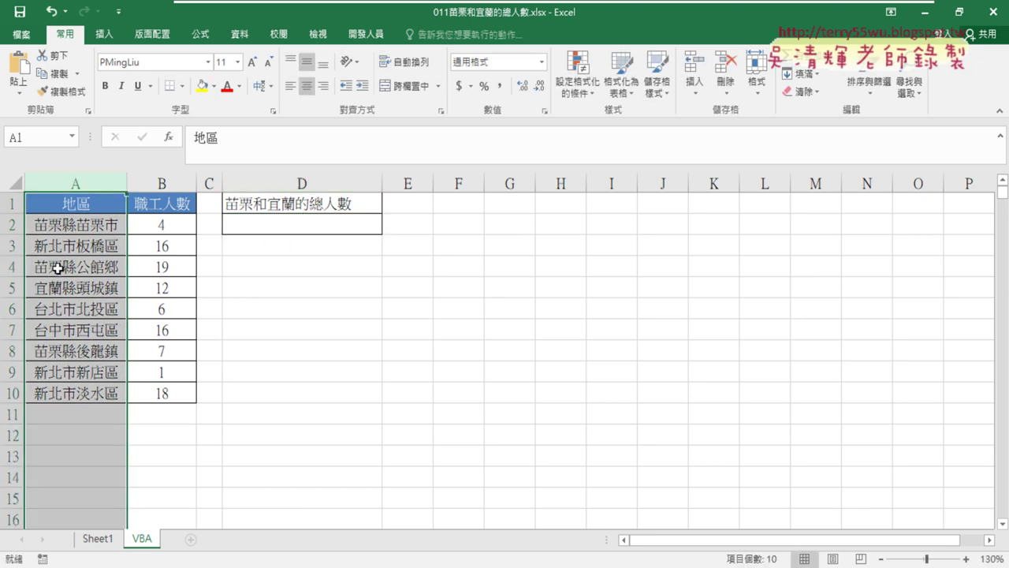
left_click(43, 229)
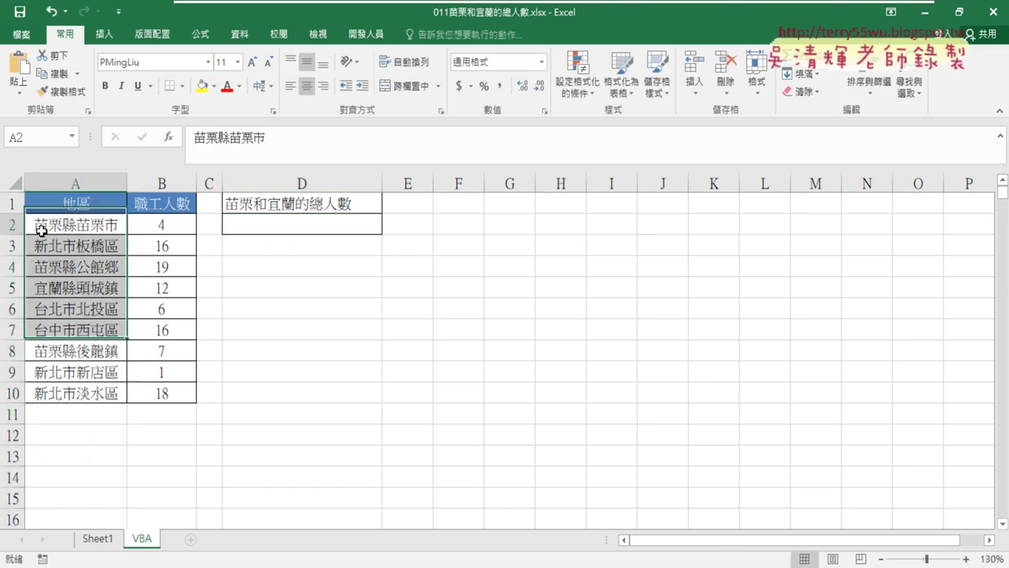
left_click(47, 289)
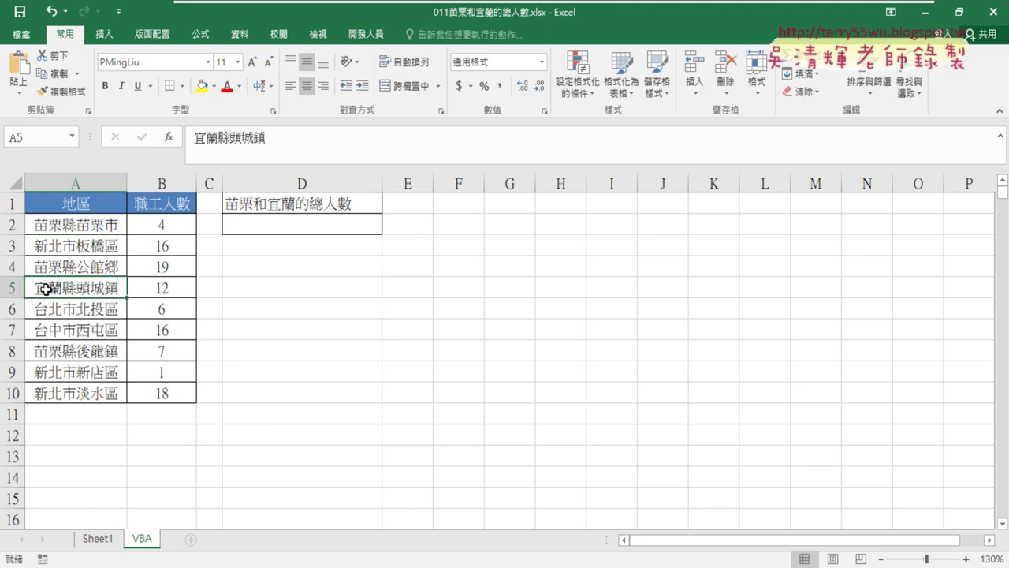
left_click(162, 186)
left_click(167, 226)
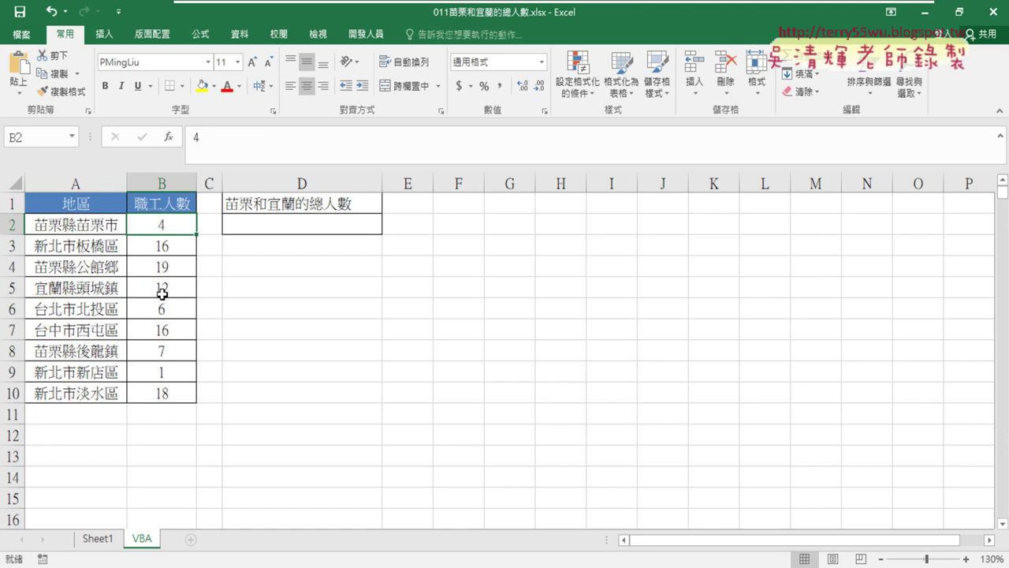
left_click(320, 221)
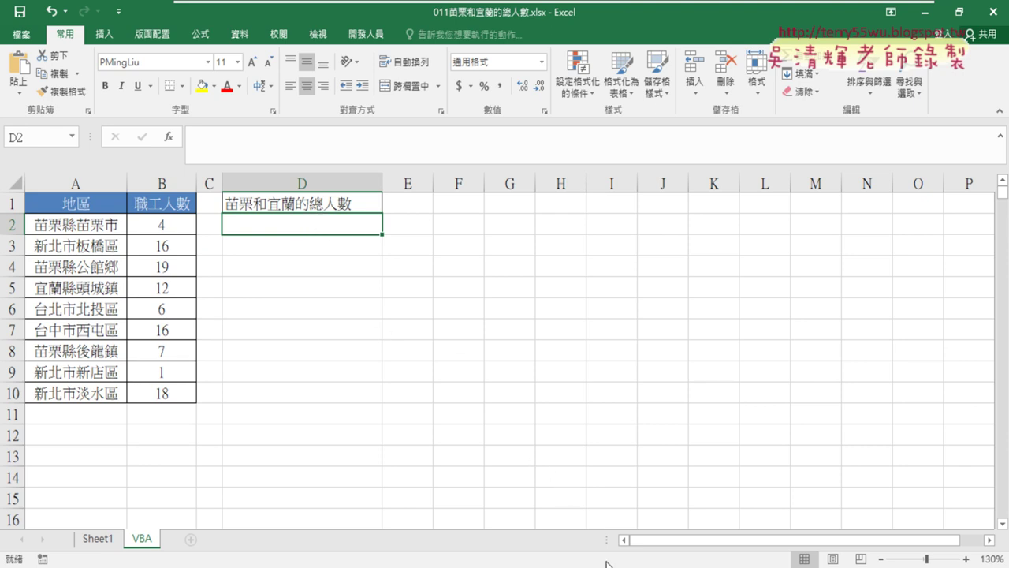
Highlight the request's key phrases: 請幫我寫EXCEL公式, A欄 地區, 苗栗, 宜蘭, and the B欄 total
key("alt+Tab")
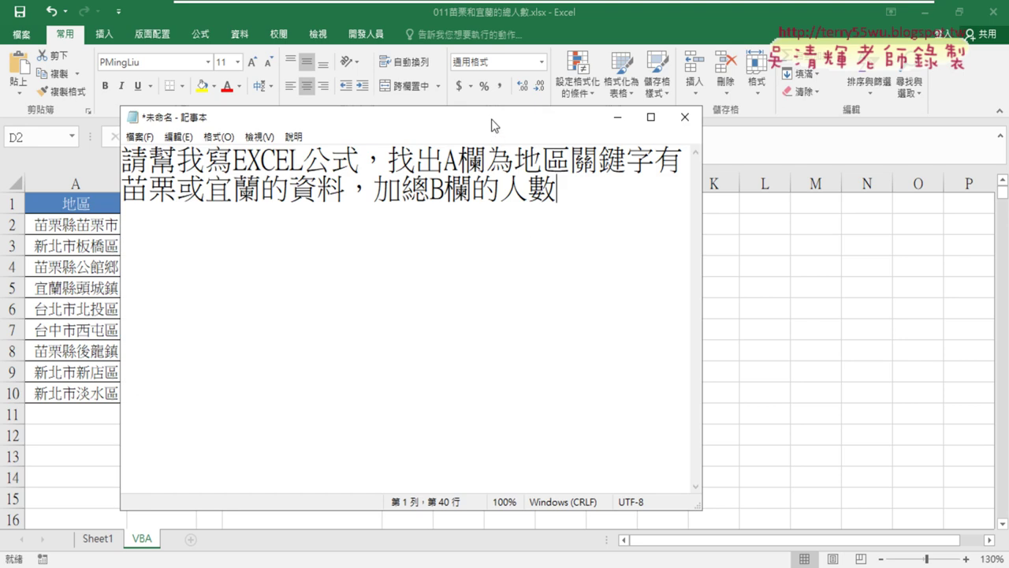
left_click_drag(491, 124, 684, 115)
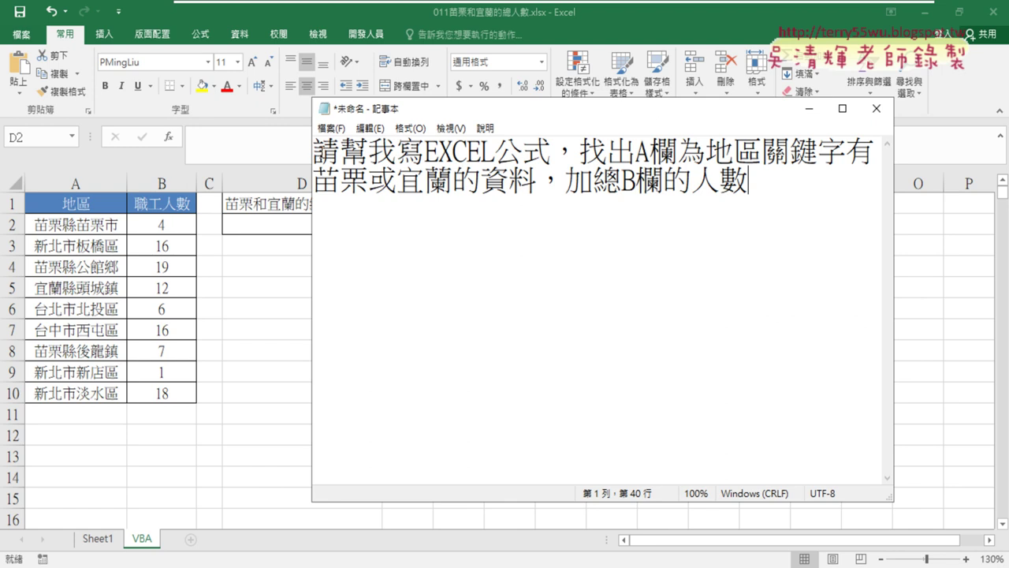
left_click_drag(313, 150, 552, 153)
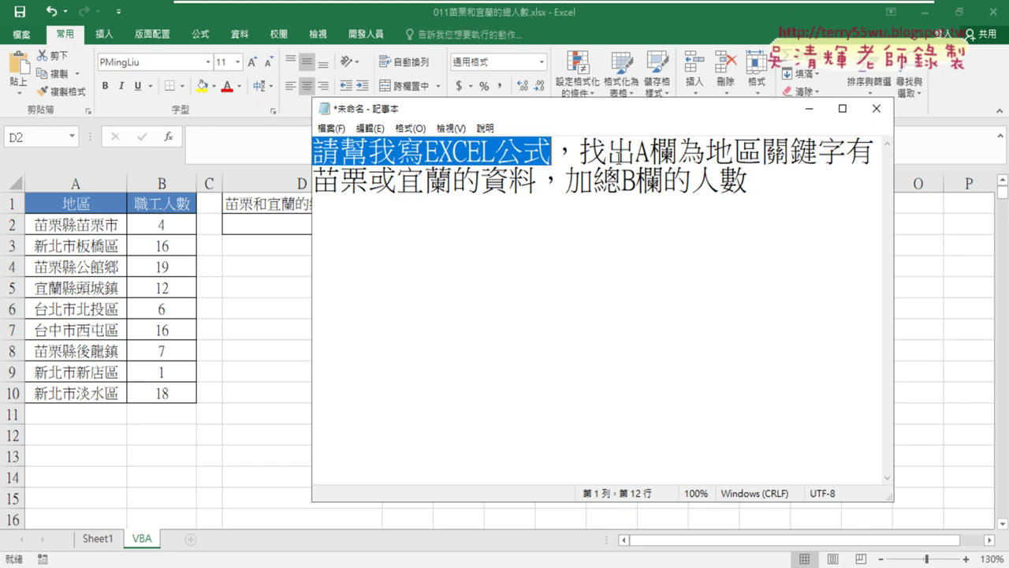
left_click_drag(635, 151, 678, 152)
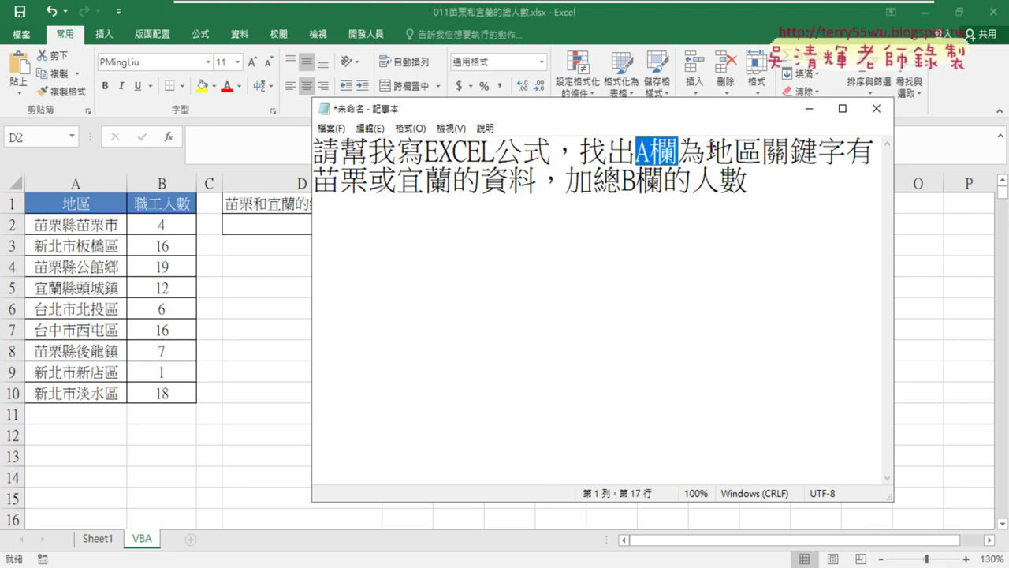
left_click_drag(706, 152, 763, 151)
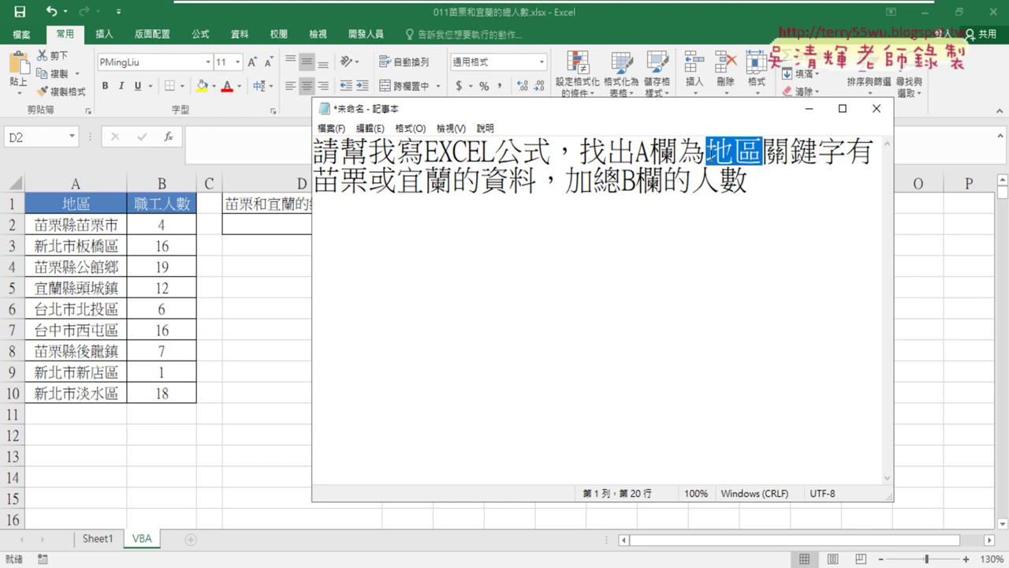
left_click(764, 151)
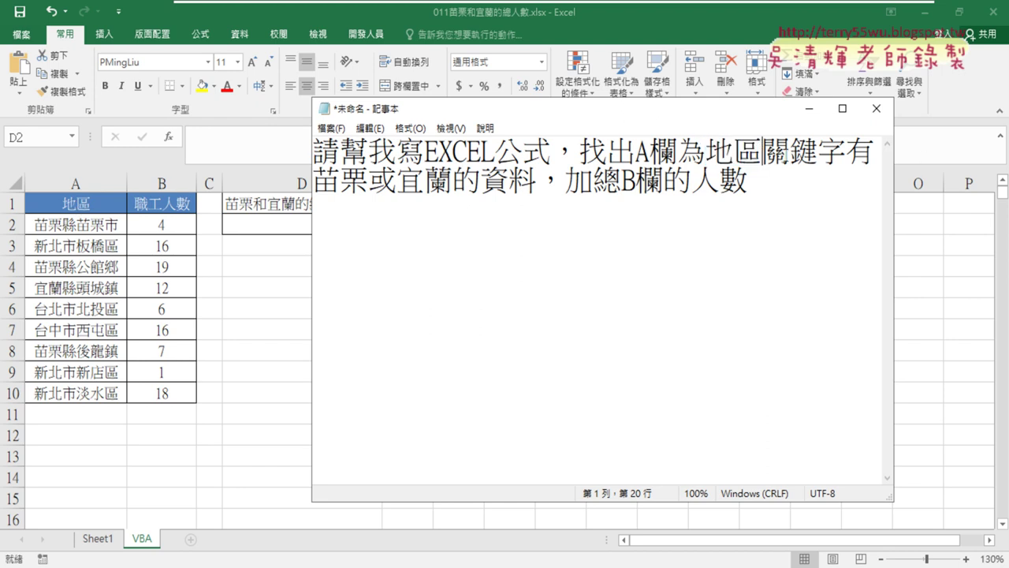
left_click_drag(368, 181, 314, 181)
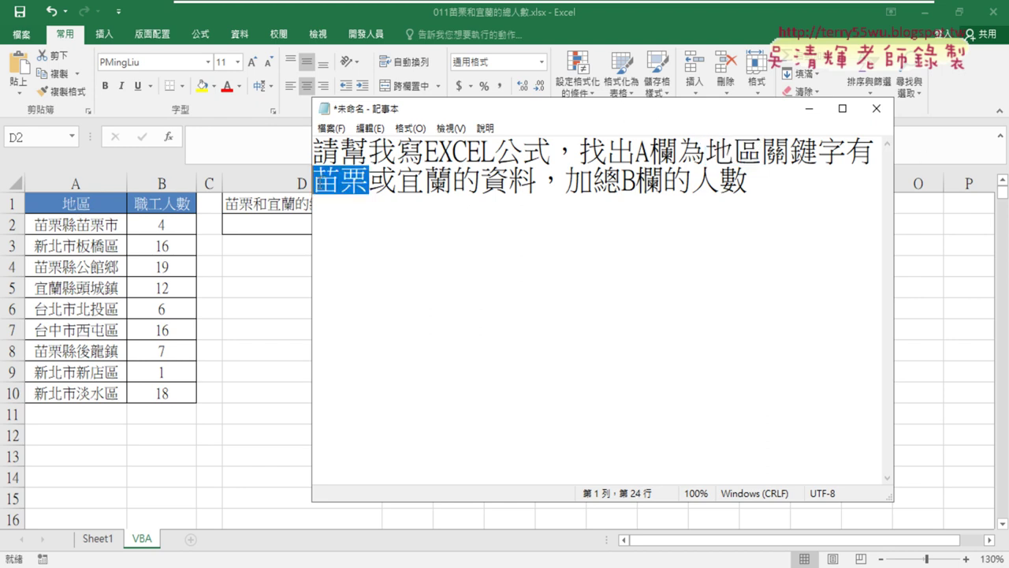
left_click_drag(396, 181, 452, 182)
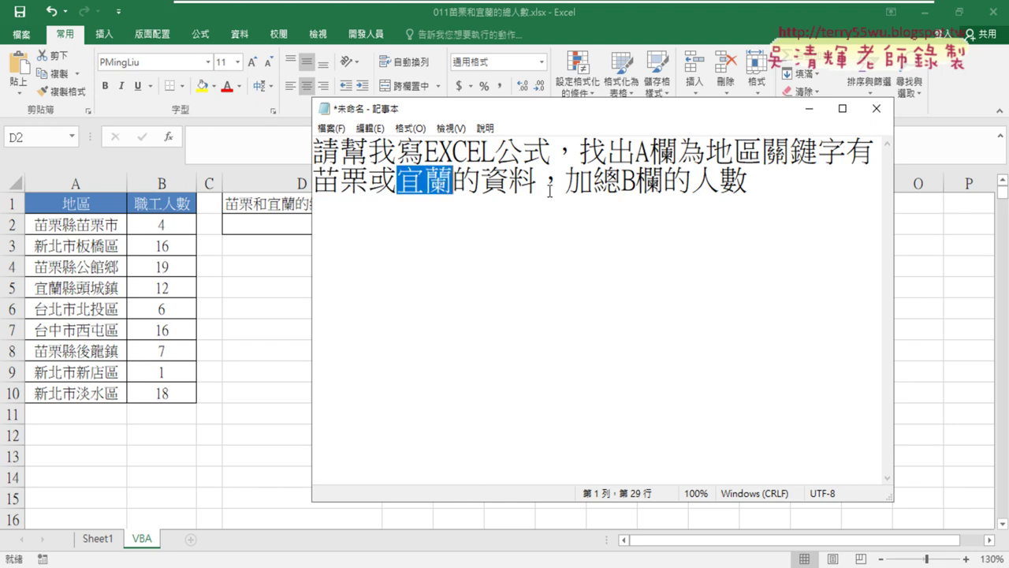
left_click_drag(537, 182, 318, 182)
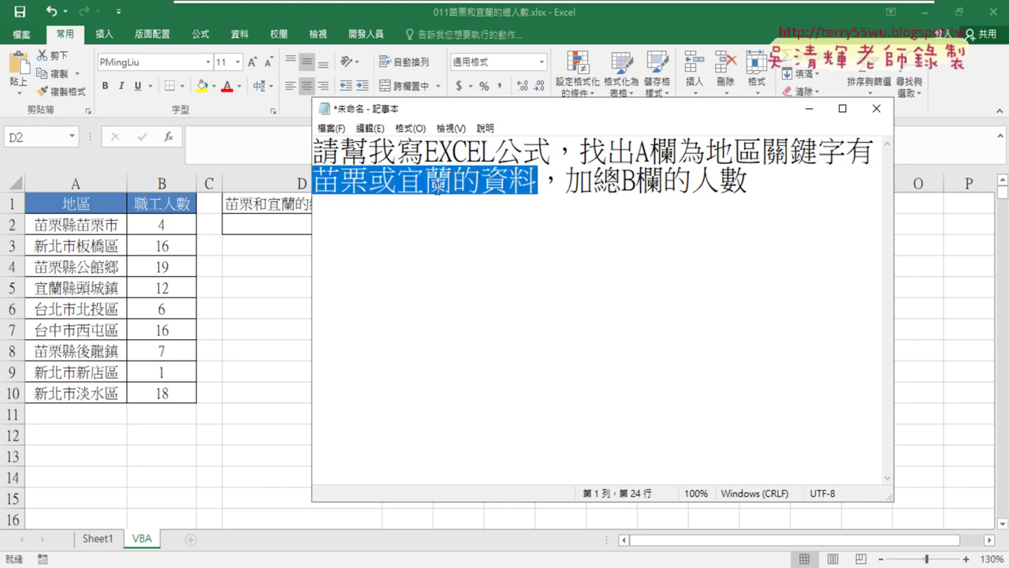
left_click_drag(565, 181, 795, 182)
left_click(794, 182)
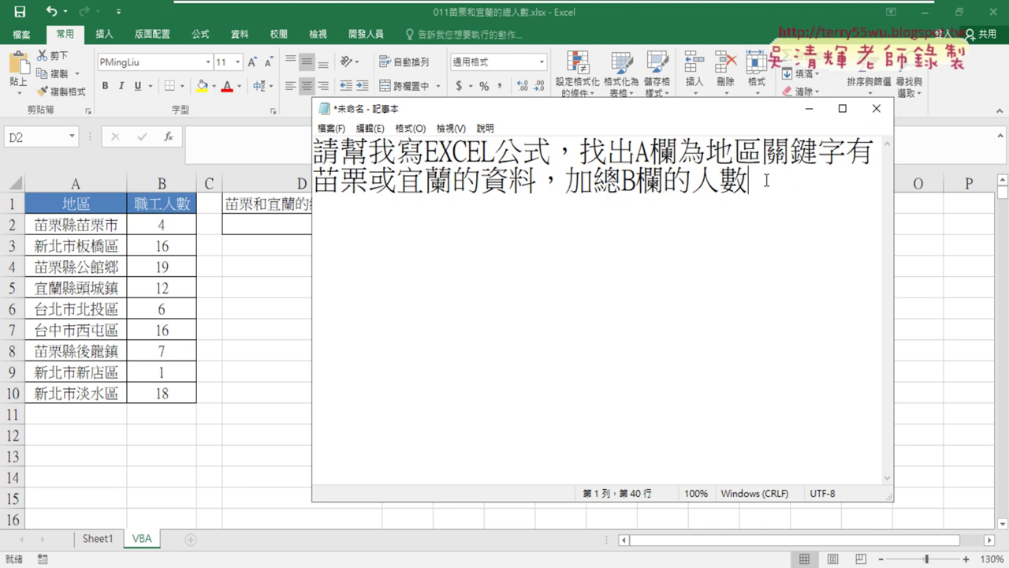
left_click_drag(680, 151, 637, 151)
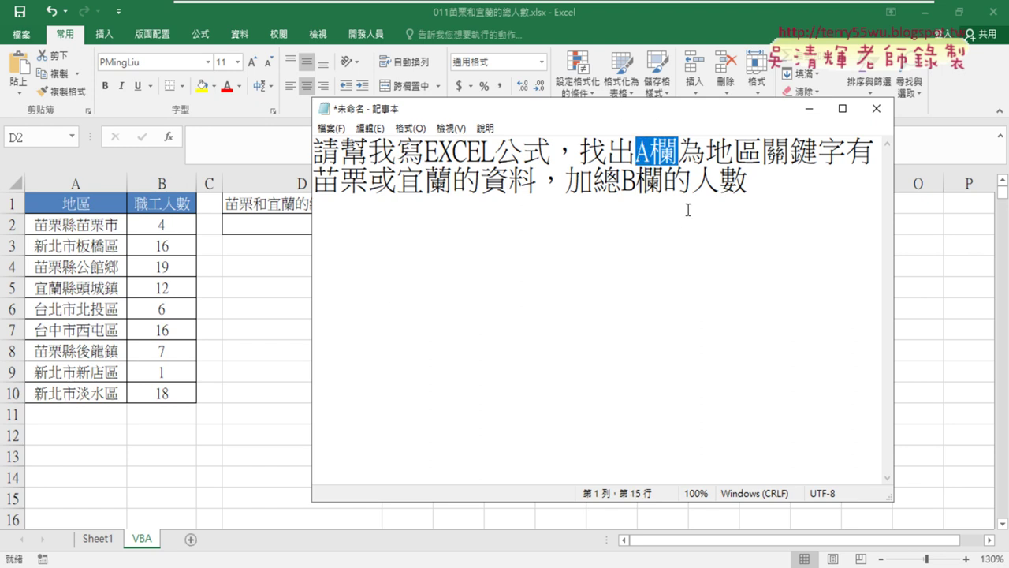
left_click_drag(622, 180, 664, 180)
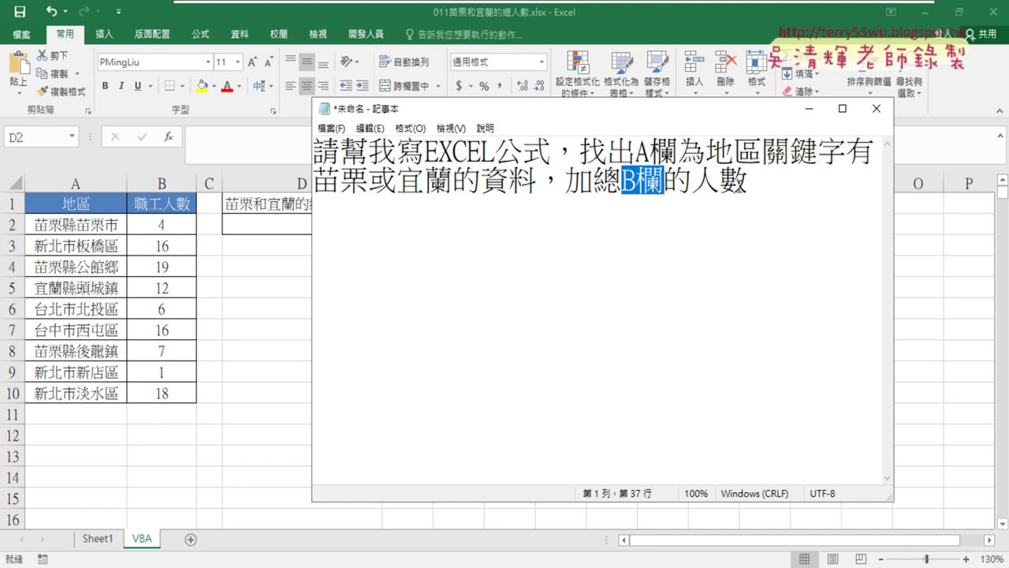
Copy the entire Notepad formula request with 複製
left_click_drag(780, 186, 314, 149)
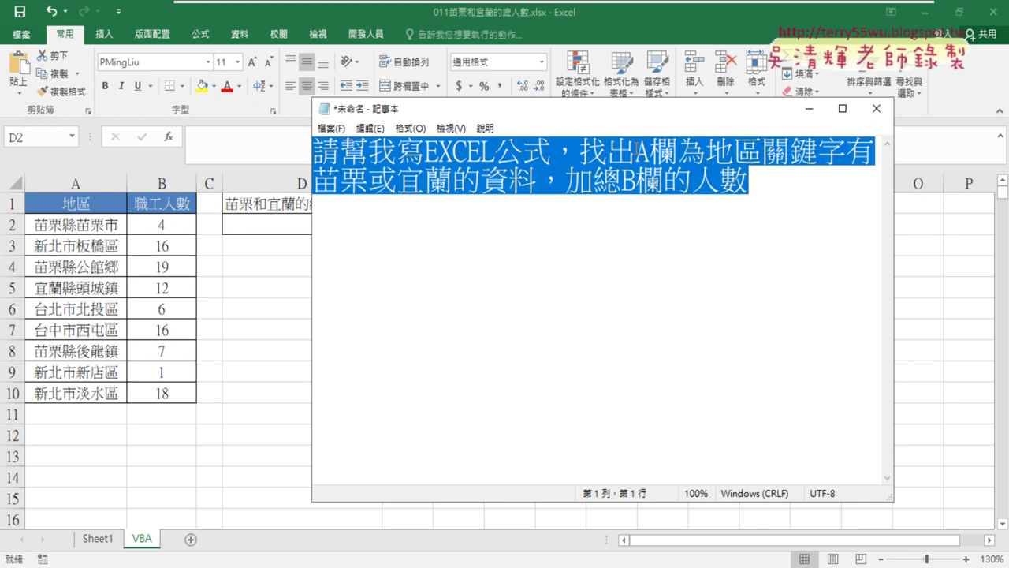
right_click(638, 155)
left_click(655, 215)
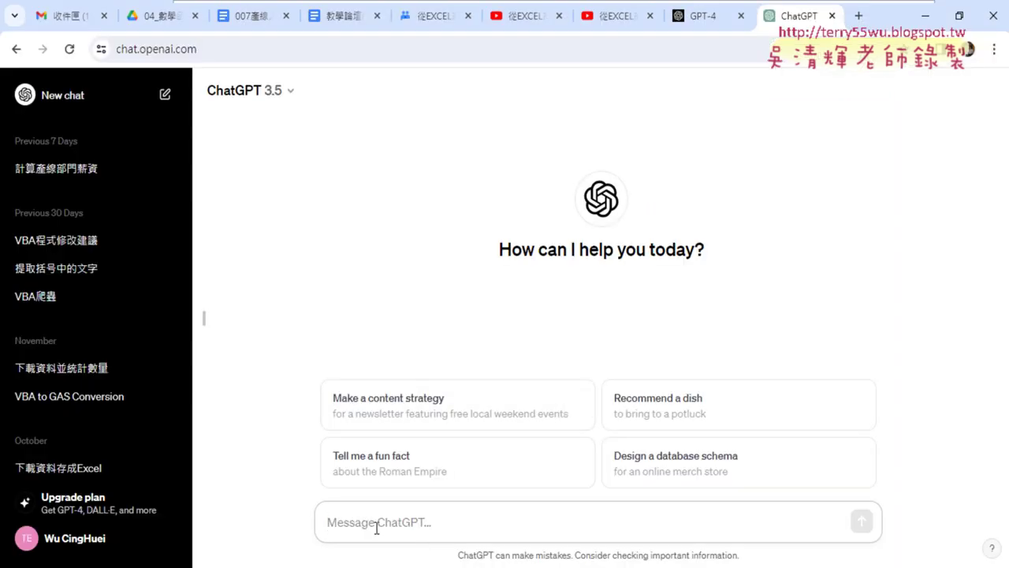
Paste the copied formula request into ChatGPT's message box and send it
left_click(350, 527)
key("ctrl+v")
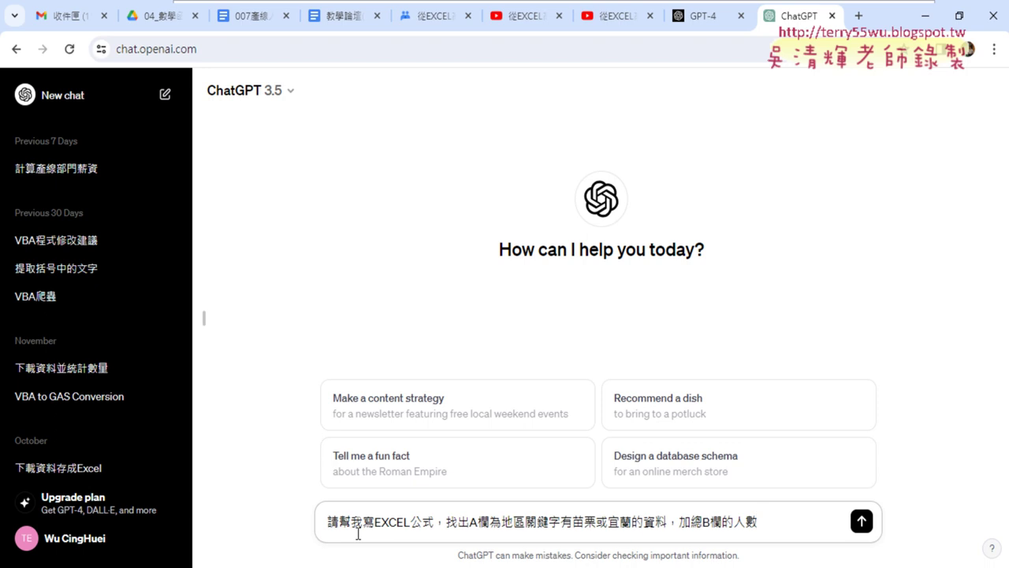
key("Return")
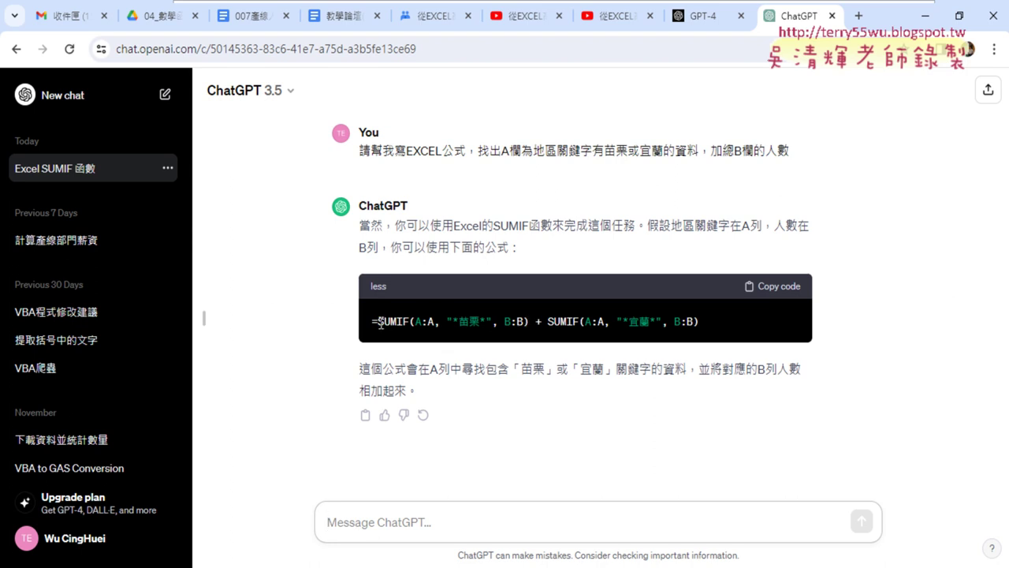
Highlight the 苗栗 and 宜蘭 SUMIF parts, then copy the answer's formula code
left_click_drag(378, 322, 533, 324)
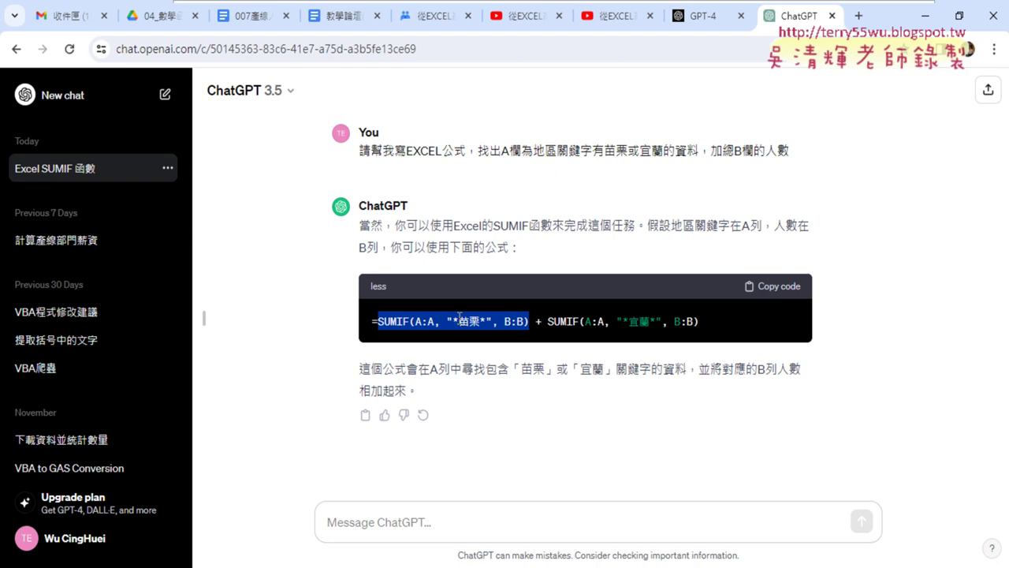
left_click_drag(548, 321, 704, 330)
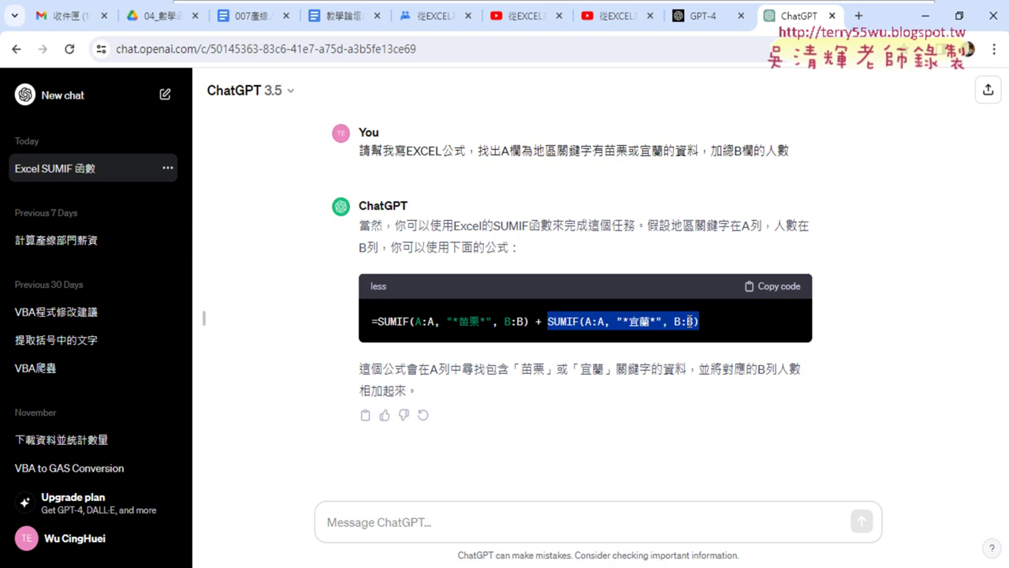
left_click_drag(377, 321, 530, 322)
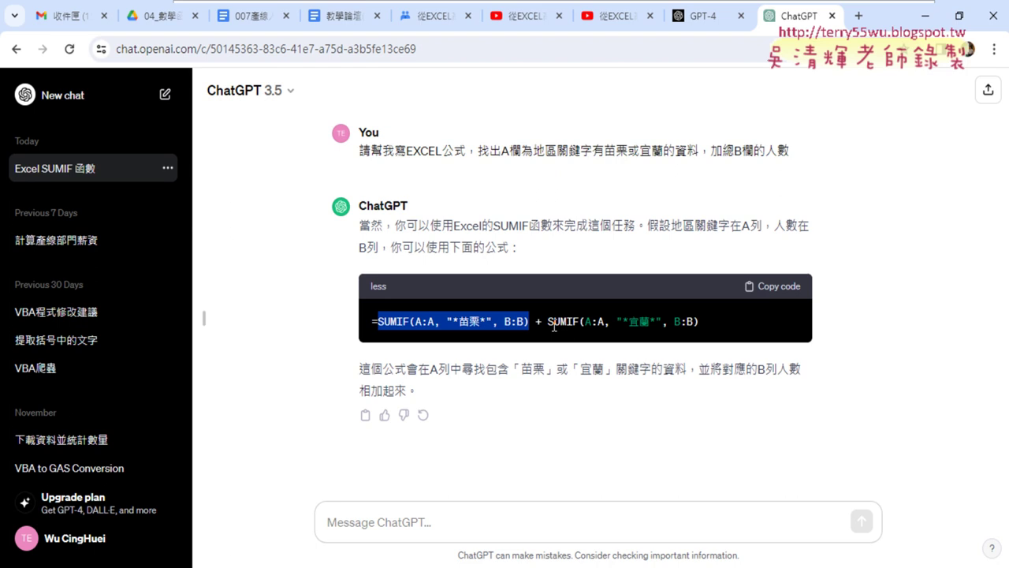
left_click(461, 323)
left_click_drag(460, 323, 484, 322)
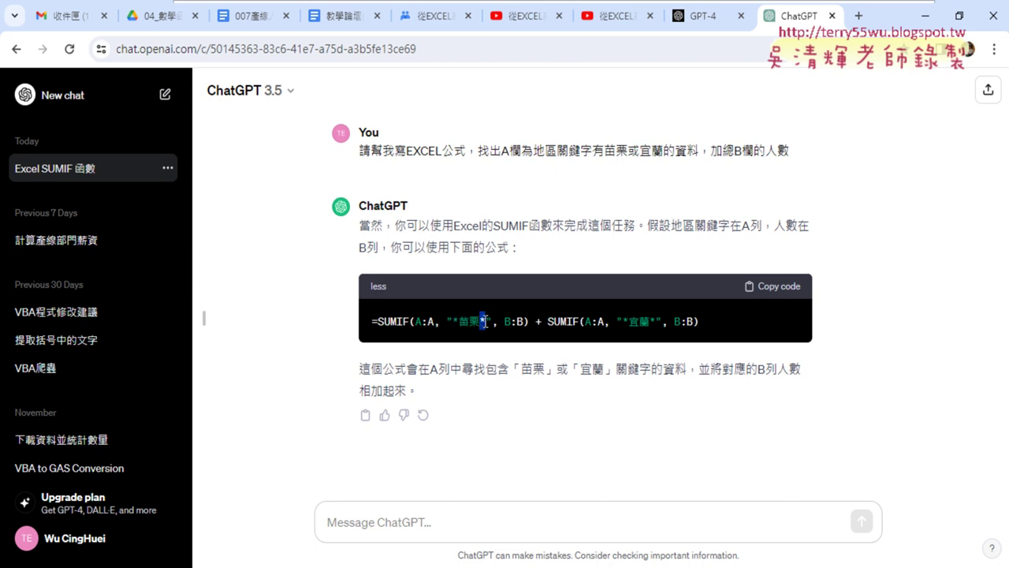
left_click(787, 293)
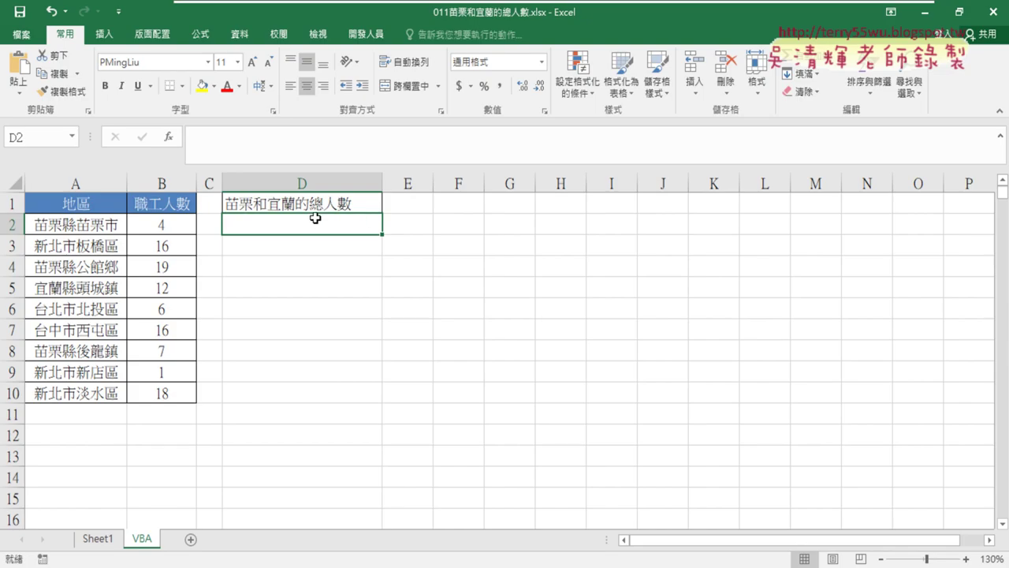
Paste the SUMIF formula into D2 on the VBA sheet, checking its A:A and B:B ranges, to total 42
left_click(302, 134)
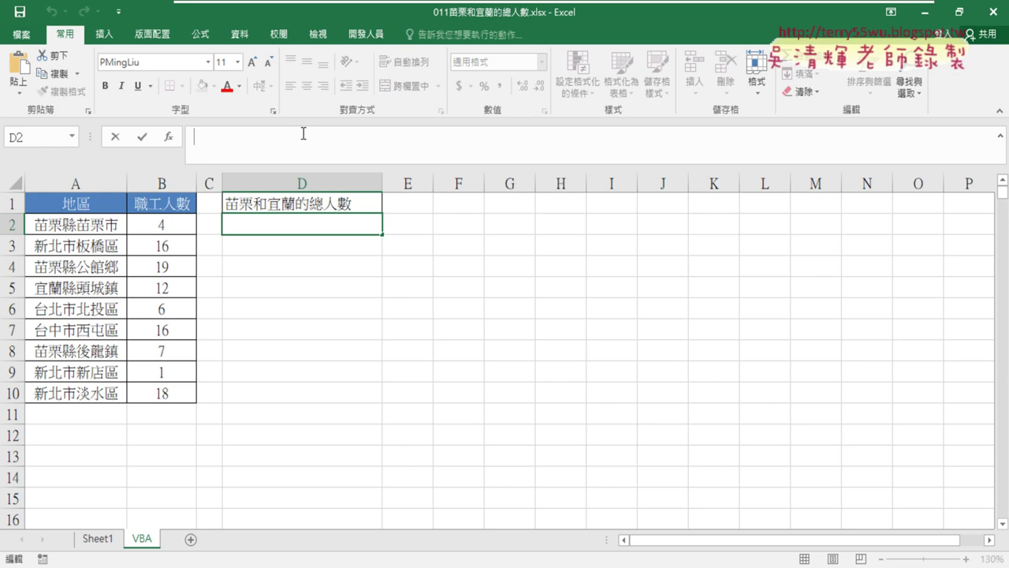
key("ctrl+v")
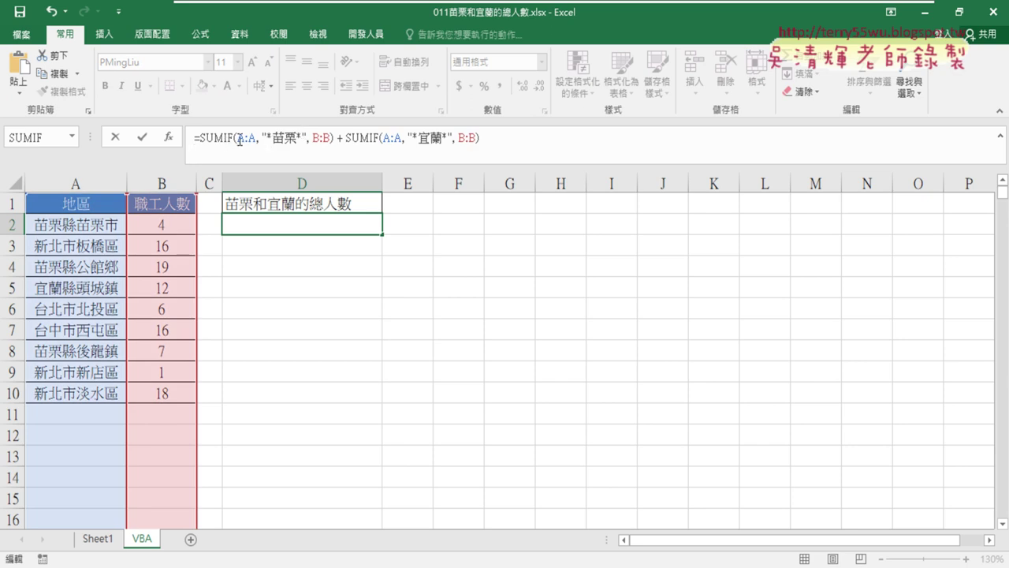
left_click_drag(238, 139, 254, 142)
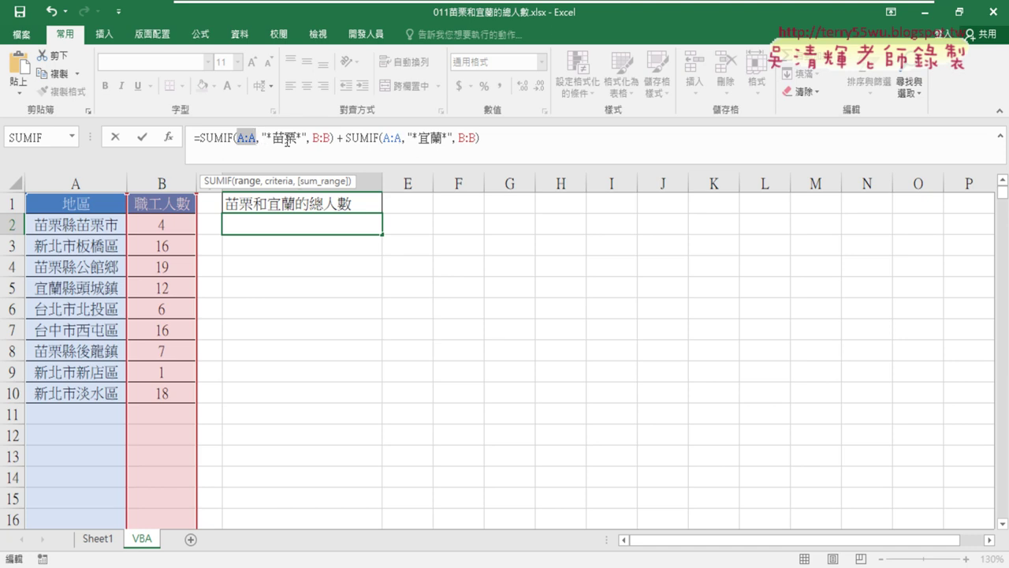
left_click_drag(313, 138, 329, 138)
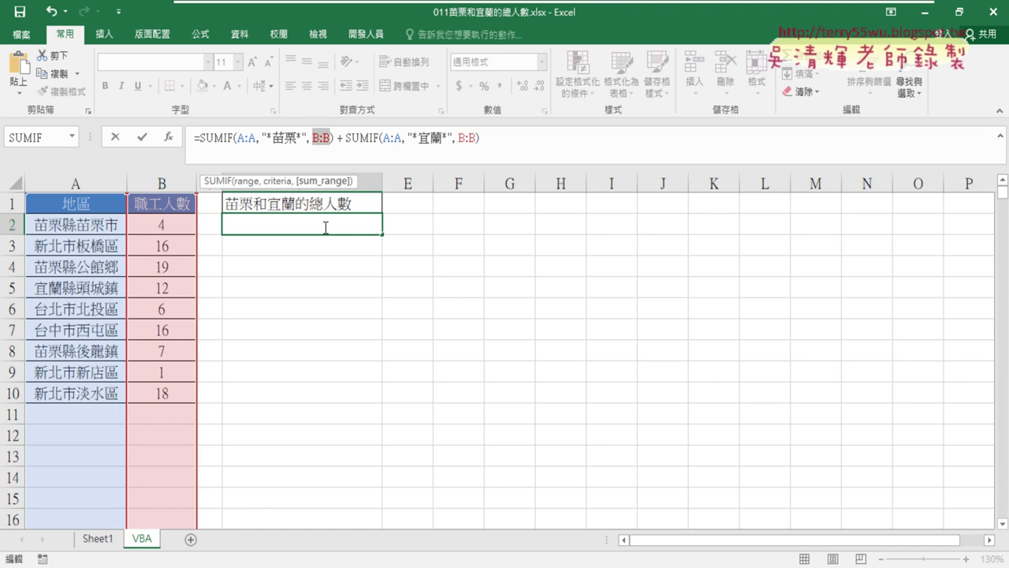
left_click(144, 140)
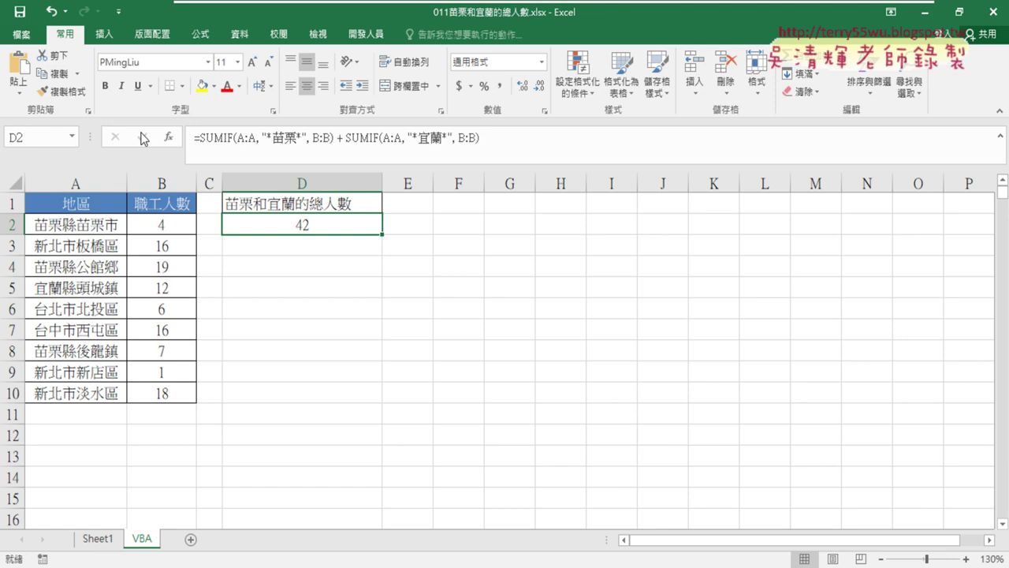
Copy the whole SUMIF formula from D2 and switch to Sheet1
triple_click(290, 141)
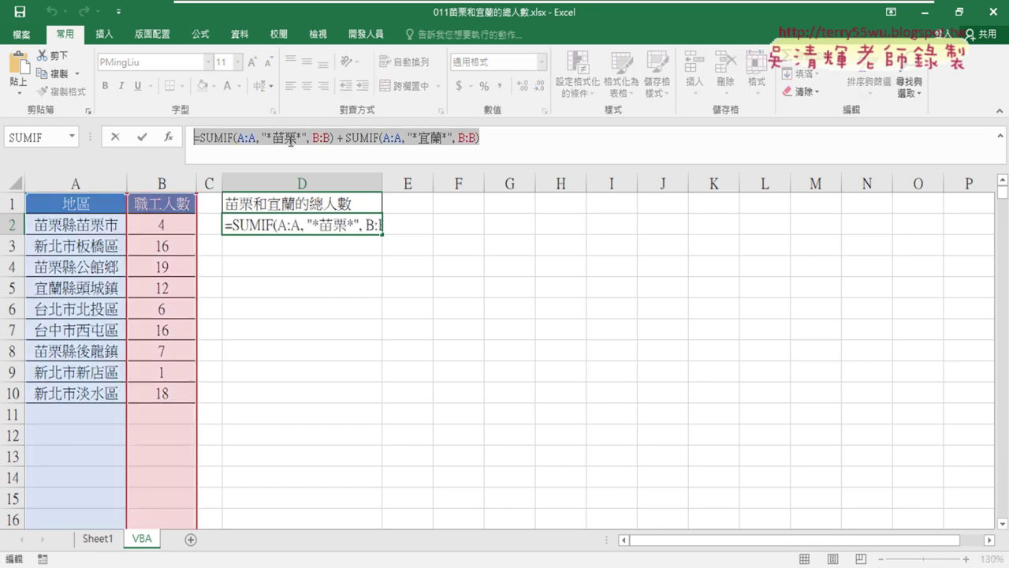
right_click(290, 141)
left_click(331, 164)
left_click(115, 137)
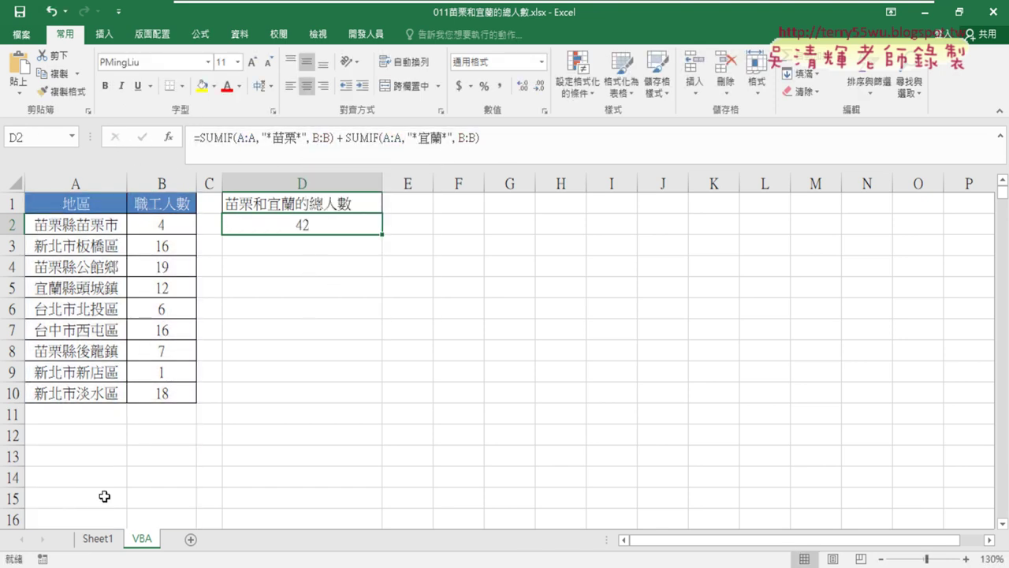
left_click(98, 538)
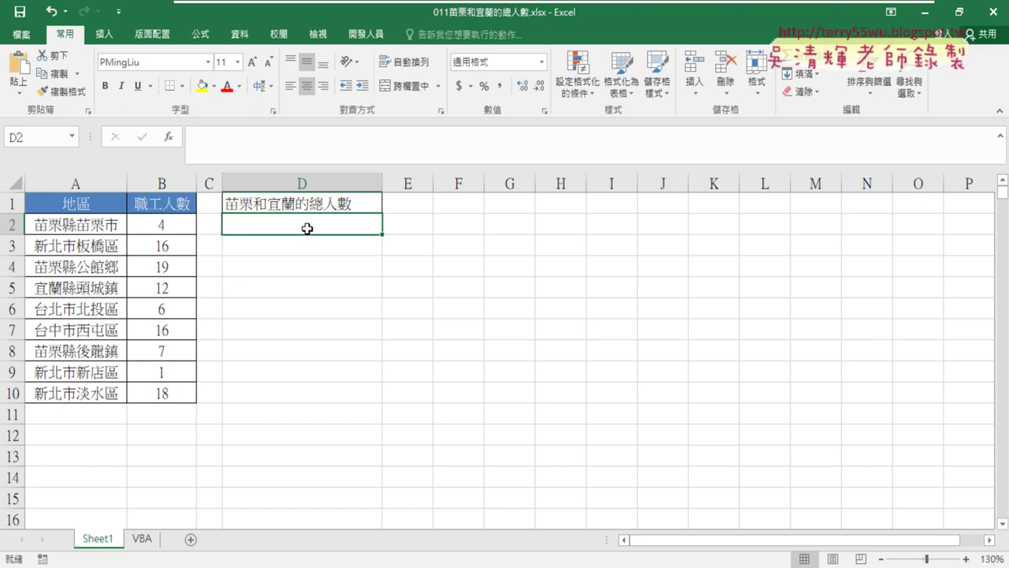
Paste the SUMIF formula into Sheet1's D2 to show 42, then bring the Notepad request forward
left_click(306, 140)
right_click(306, 140)
left_click(338, 211)
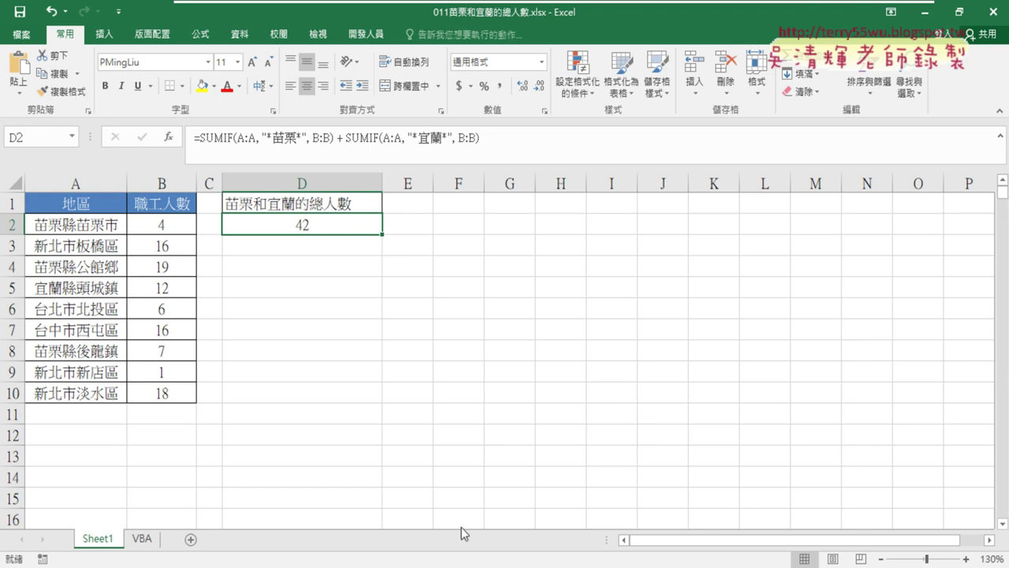
key("alt+Tab")
left_click_drag(541, 115, 481, 269)
left_click(461, 398)
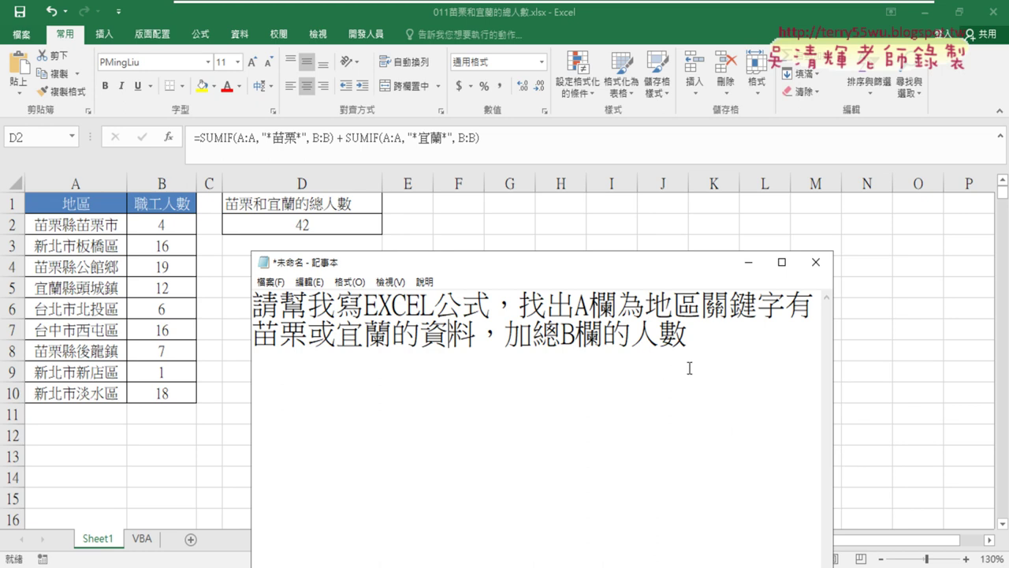
Move Notepad to the upper right beside the data and copy the whole formula request text
mouse_move(605, 264)
left_mouse_down()
mouse_move(777, 171)
mouse_move(823, 117)
left_mouse_up()
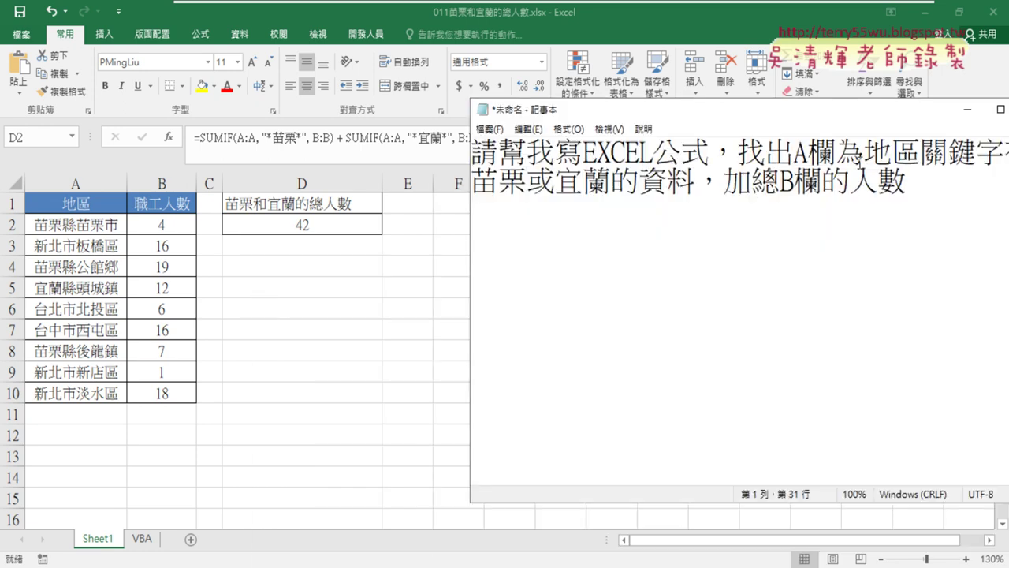
left_click_drag(955, 188, 471, 151)
right_click(654, 168)
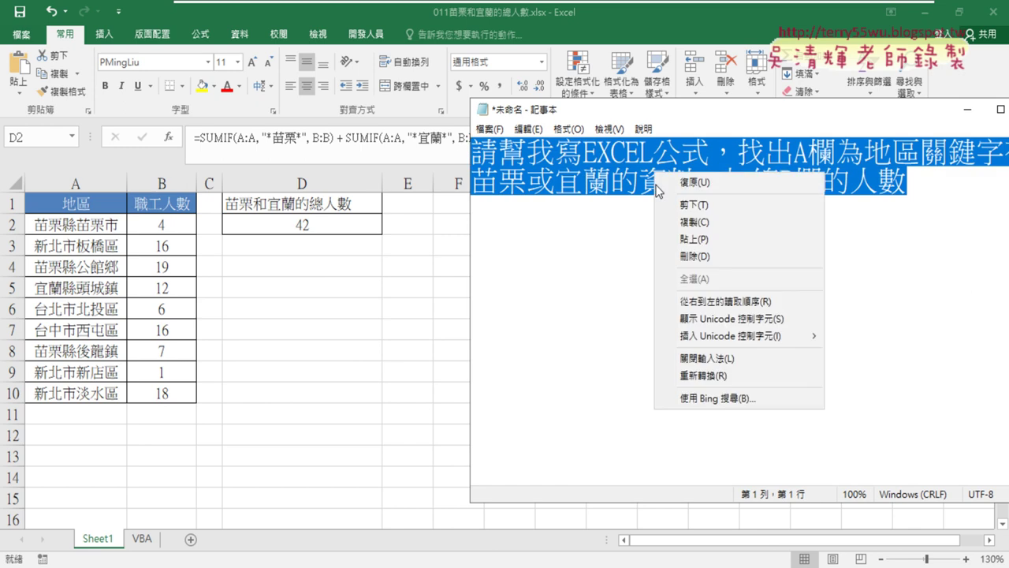
left_click(682, 224)
left_click(732, 257)
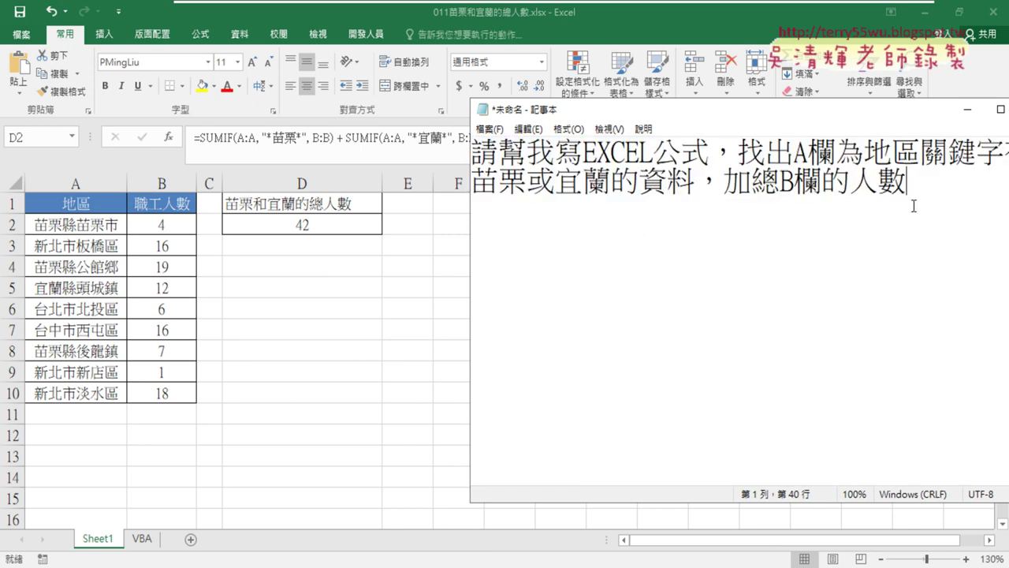
left_click_drag(913, 206, 461, 130)
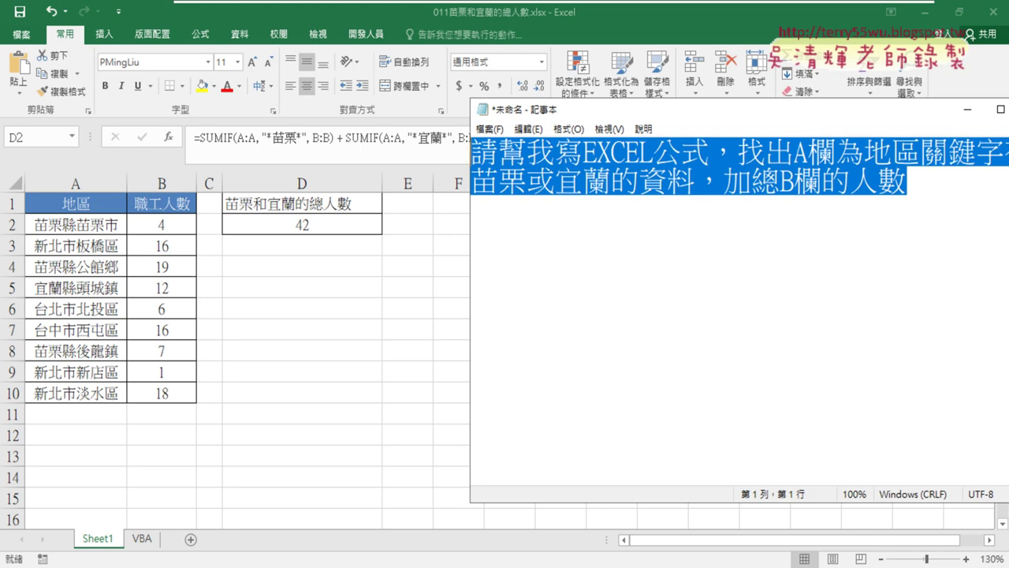
mouse_move(718, 7)
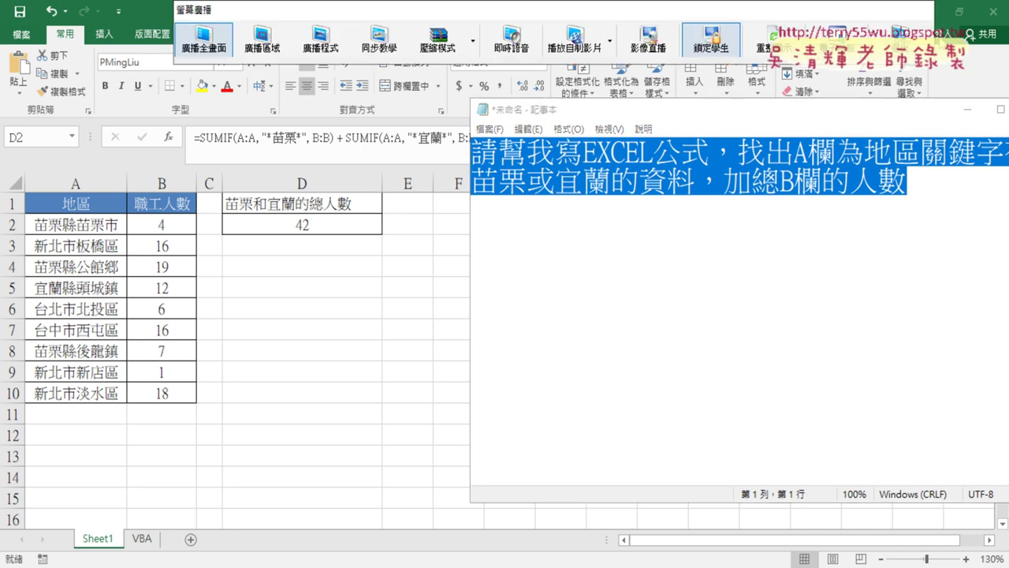